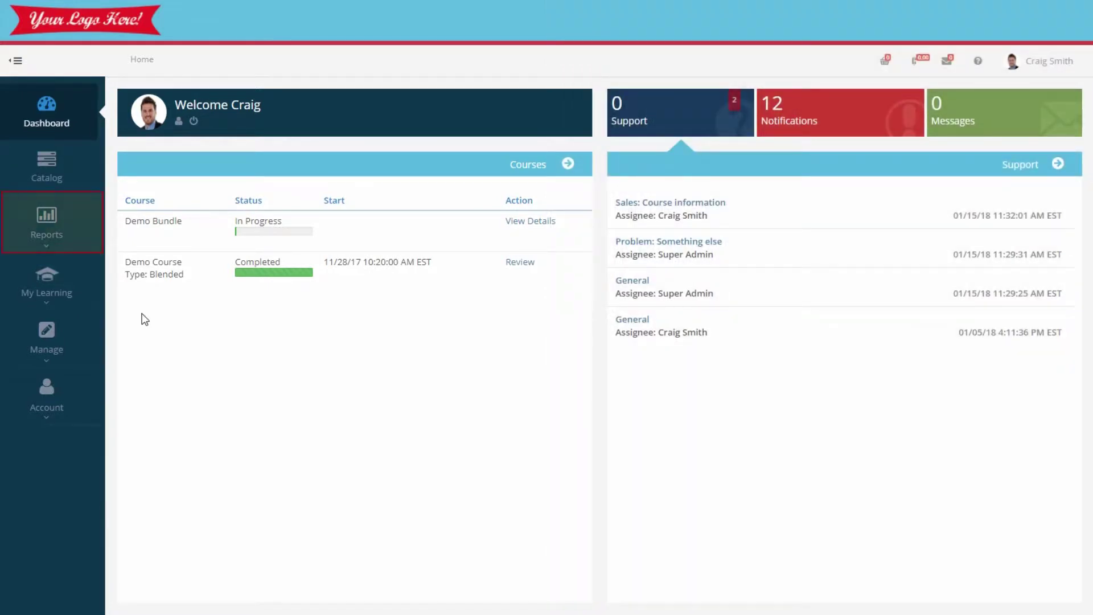
Open the New Users report under Create Report and sort it by Registration Date, oldest first
click(82, 235)
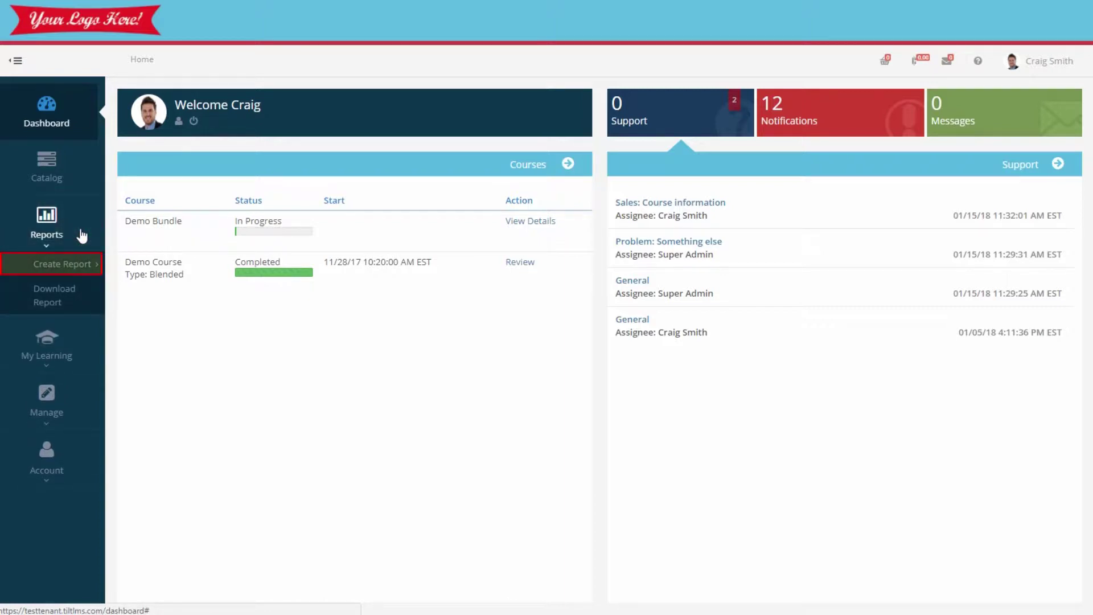
click(90, 278)
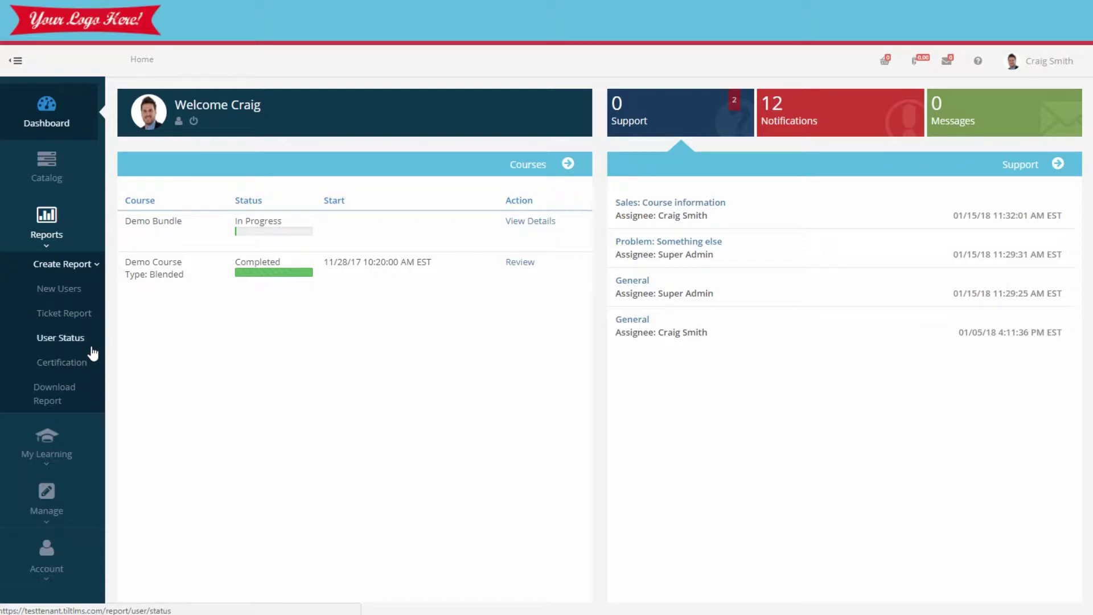
click(97, 298)
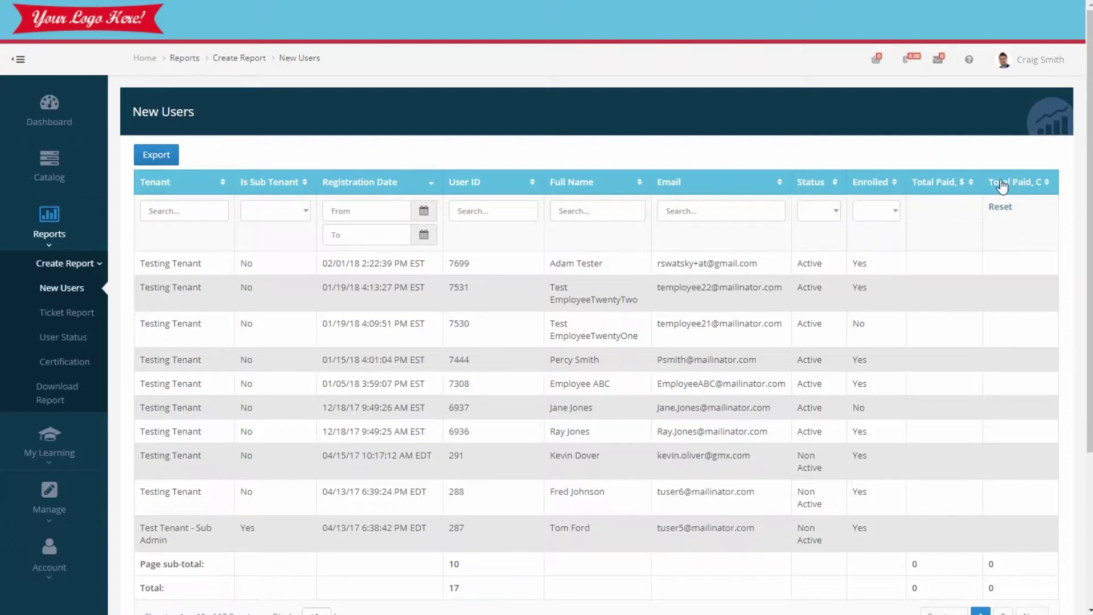
click(574, 190)
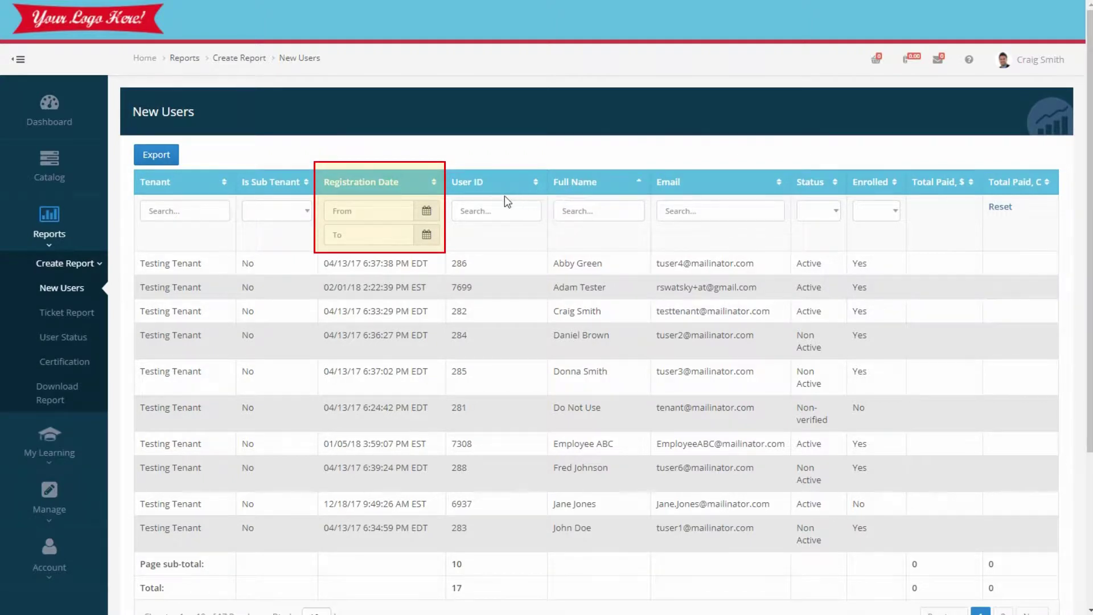
click(406, 187)
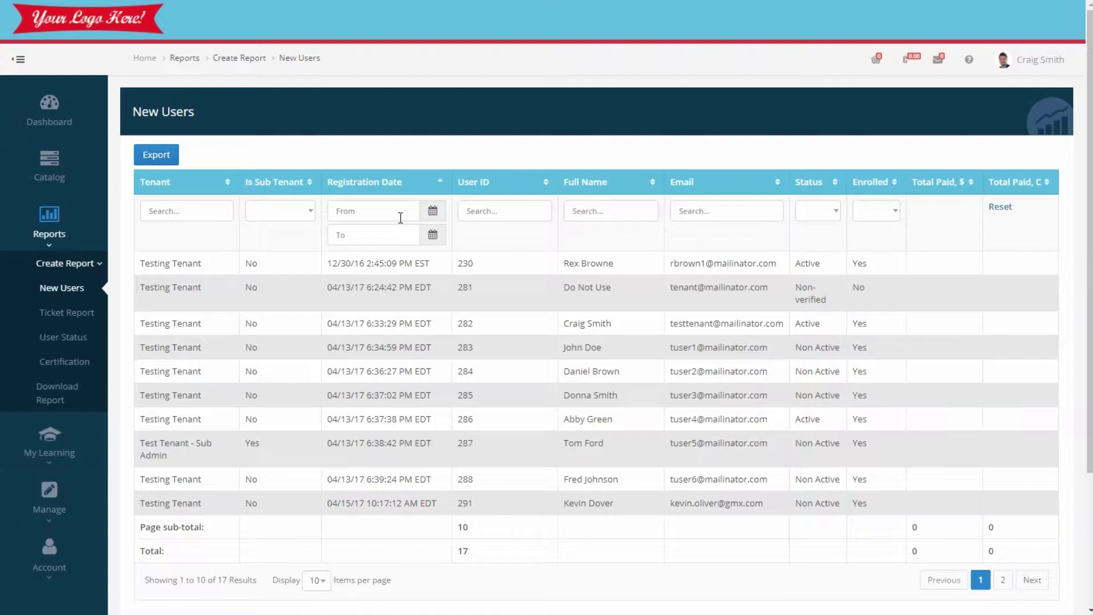
Set the Registration Date From filter to 04/15/2017
click(400, 218)
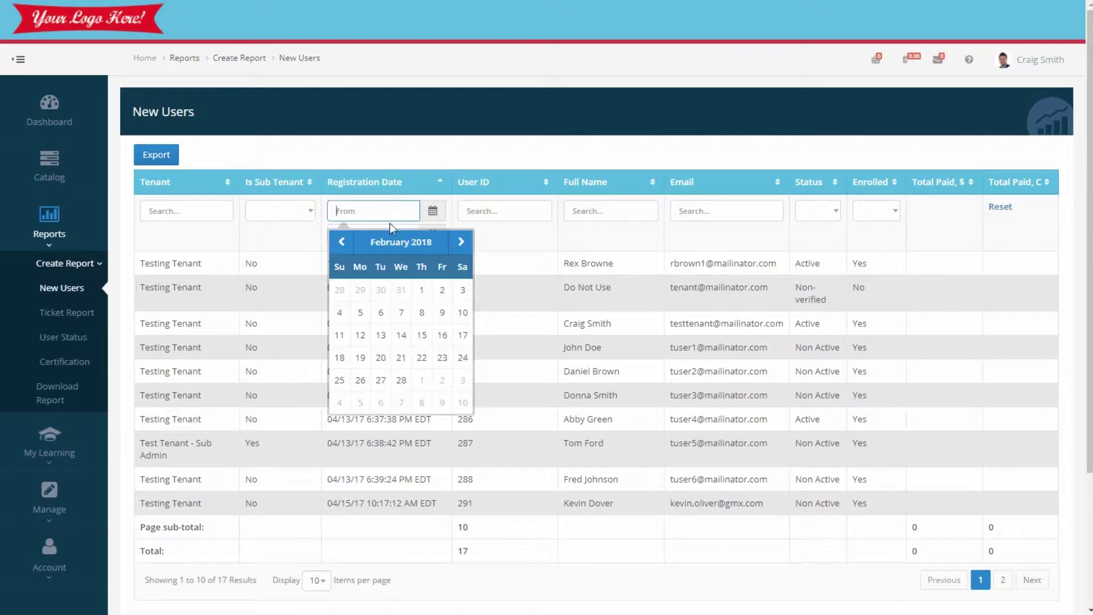
click(342, 241)
click(342, 241)
click(342, 240)
click(342, 240)
click(342, 241)
click(343, 241)
click(342, 242)
click(341, 244)
click(341, 243)
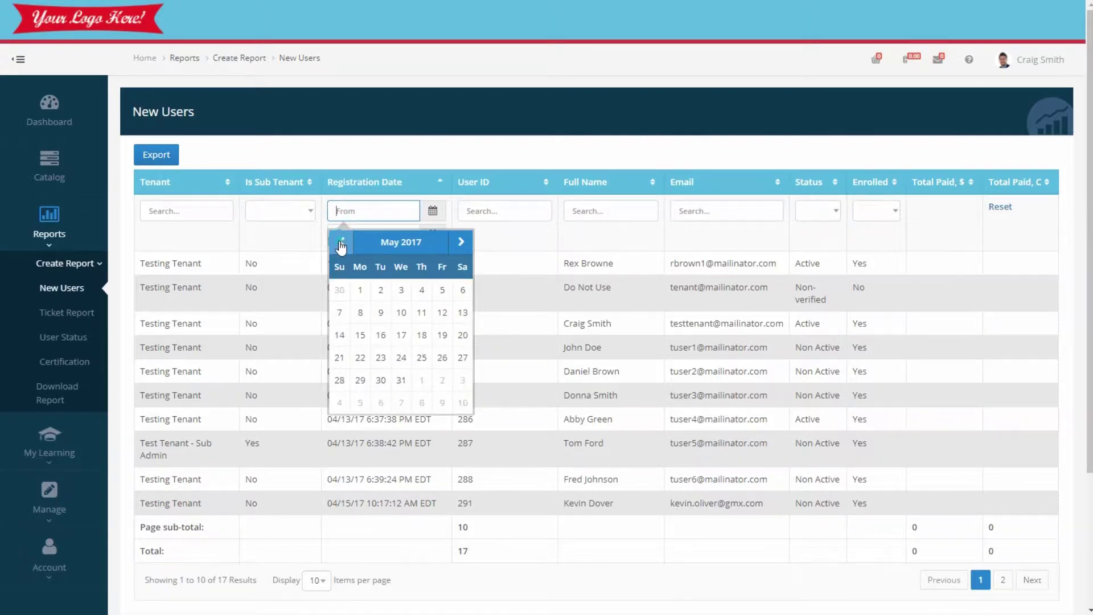
click(340, 245)
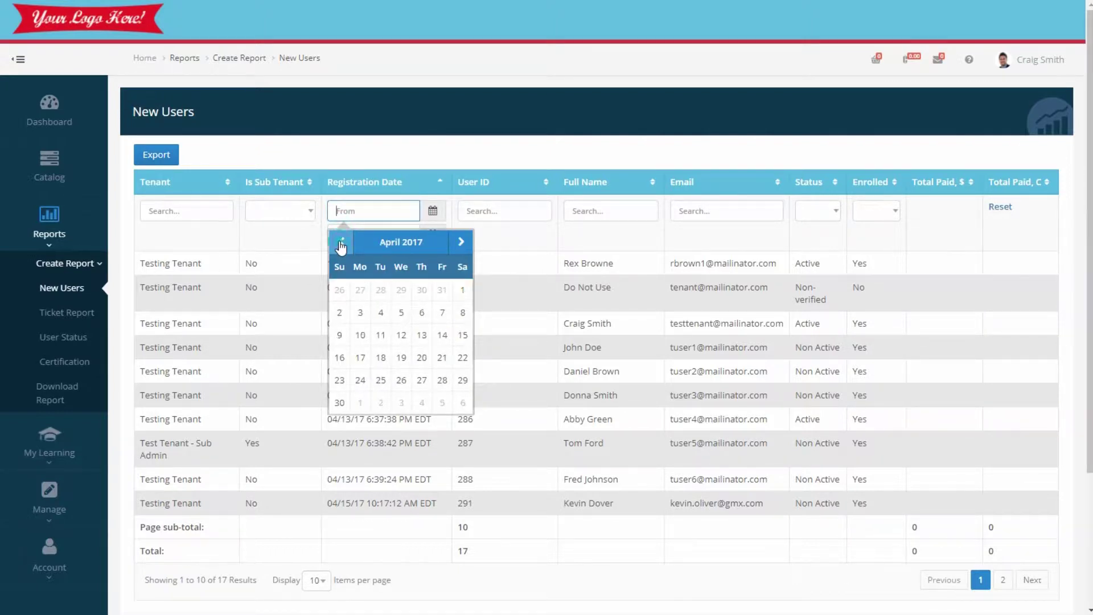
click(461, 340)
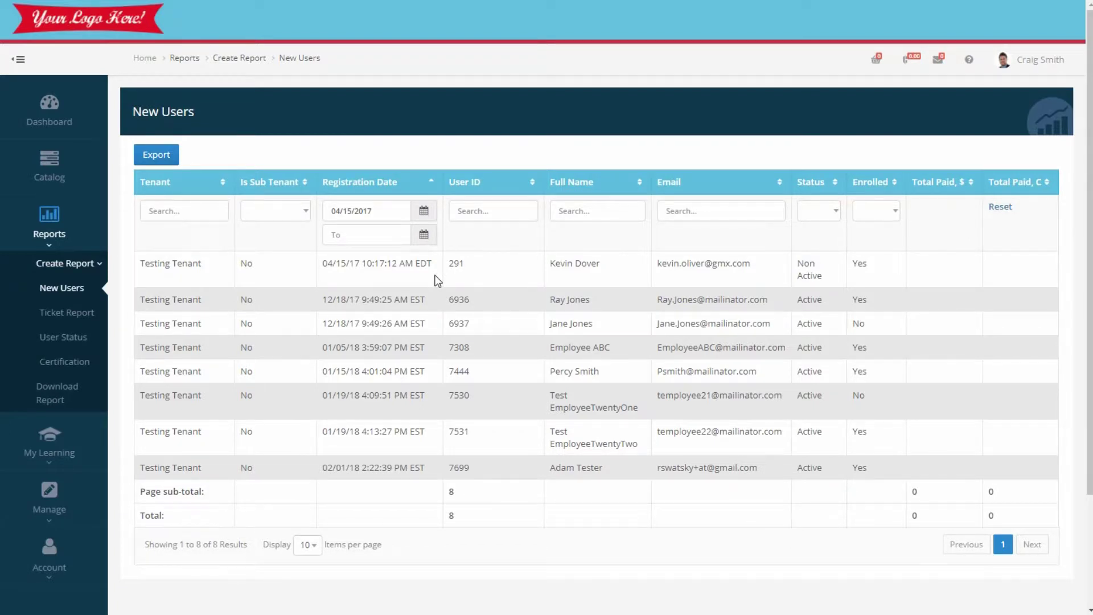
Set the Registration Date To filter to 12/31/2017
click(423, 236)
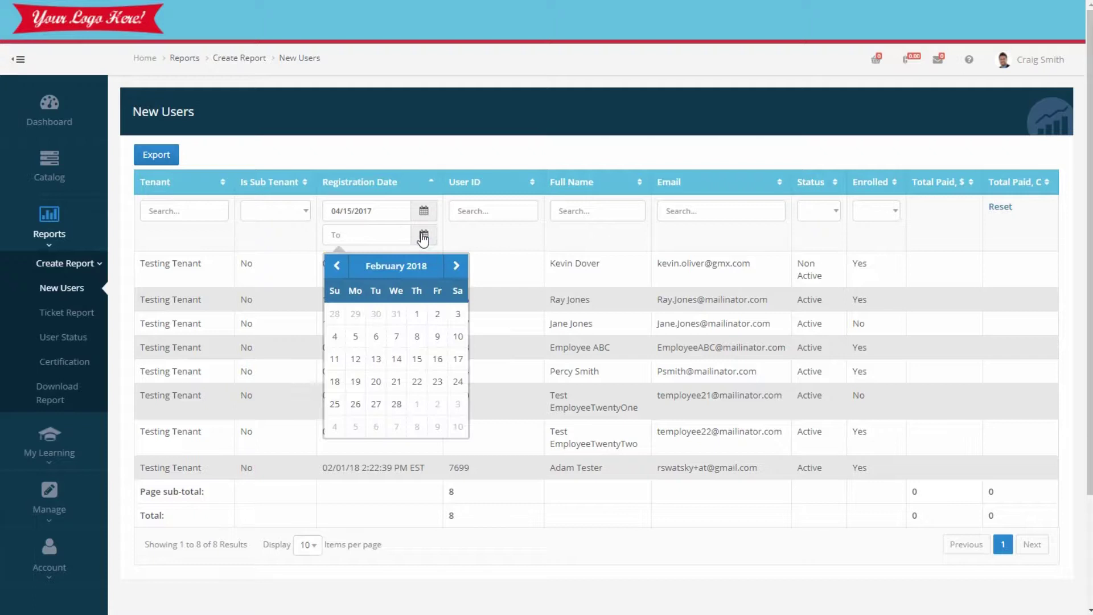
click(338, 266)
click(342, 269)
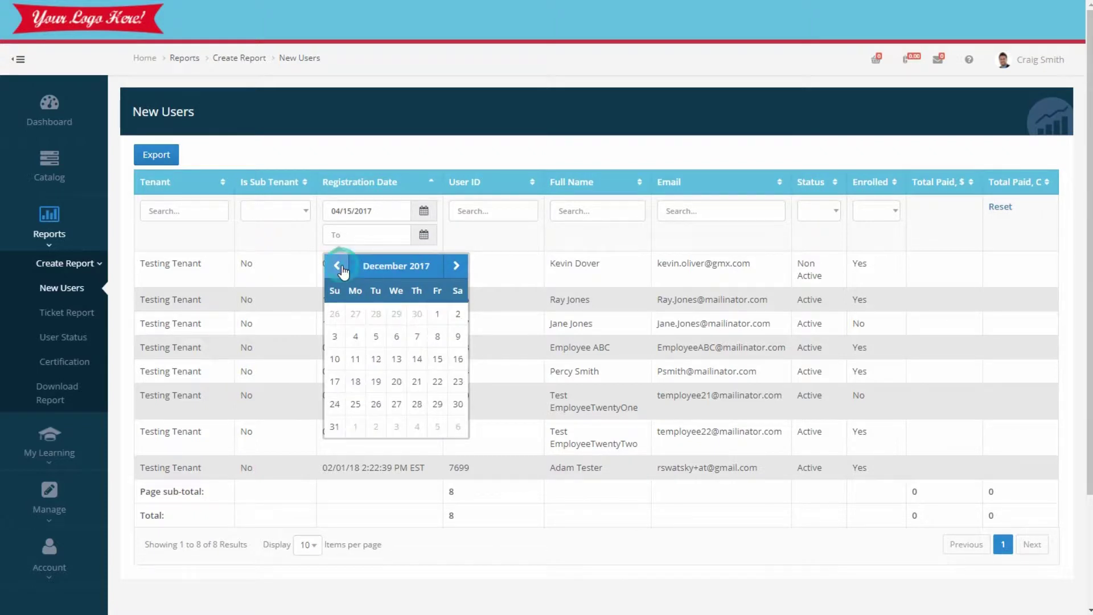
click(335, 426)
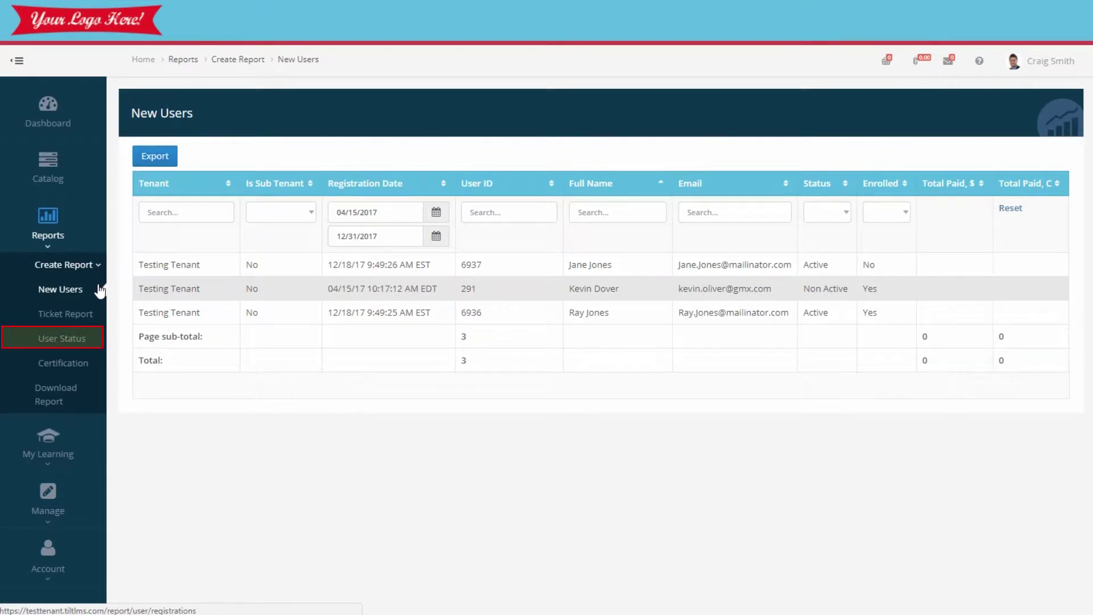
Open the User Status report from the Create Report list
click(96, 341)
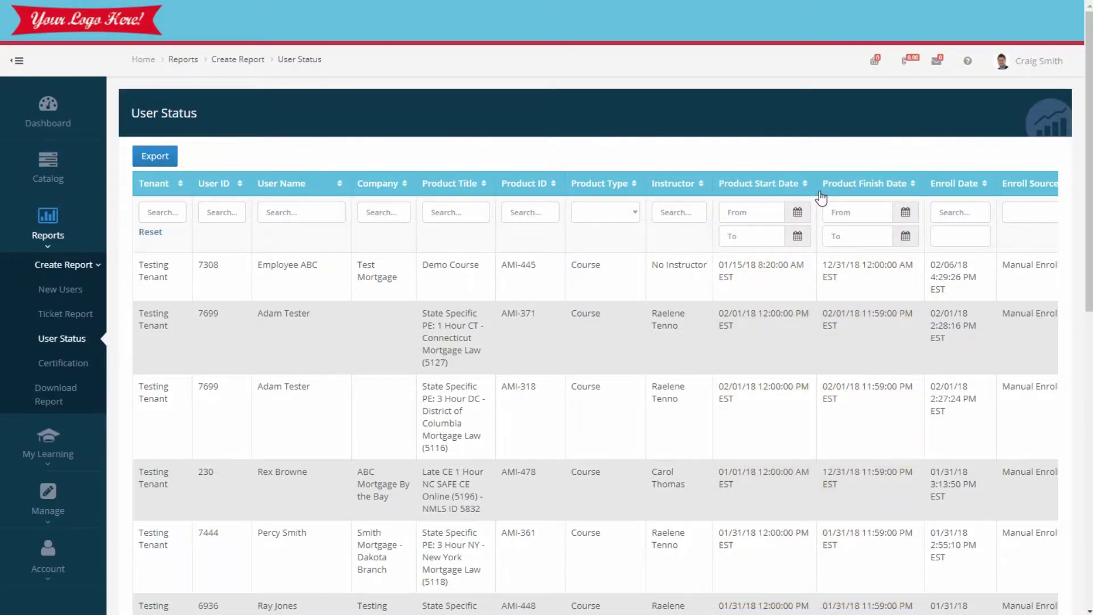
scroll(776, 276, down, 8)
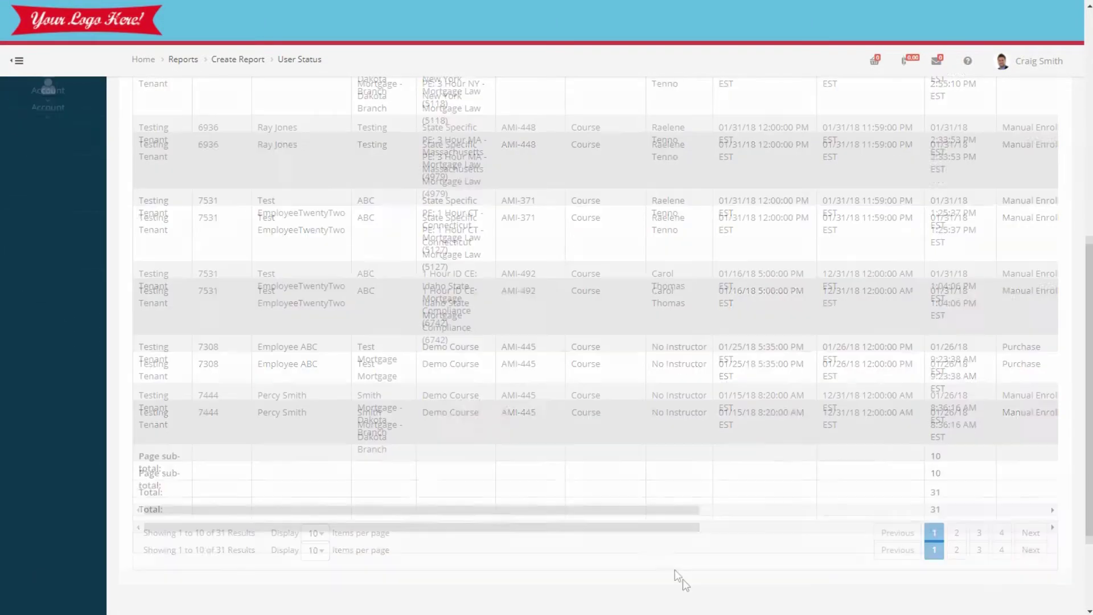
drag(644, 511, 982, 506)
scroll(904, 390, up, 8)
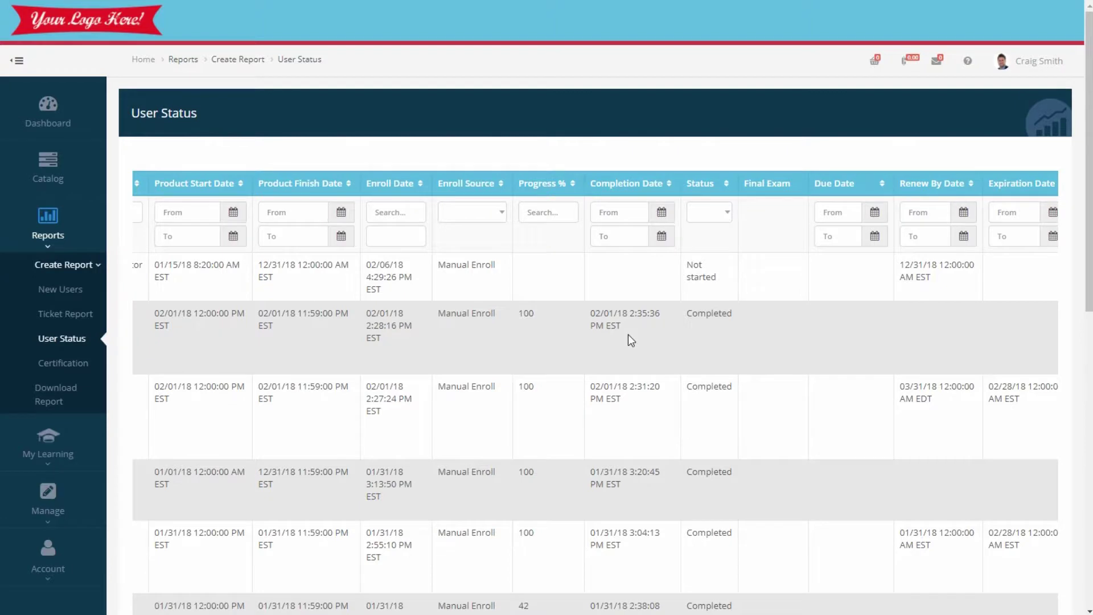
click(714, 214)
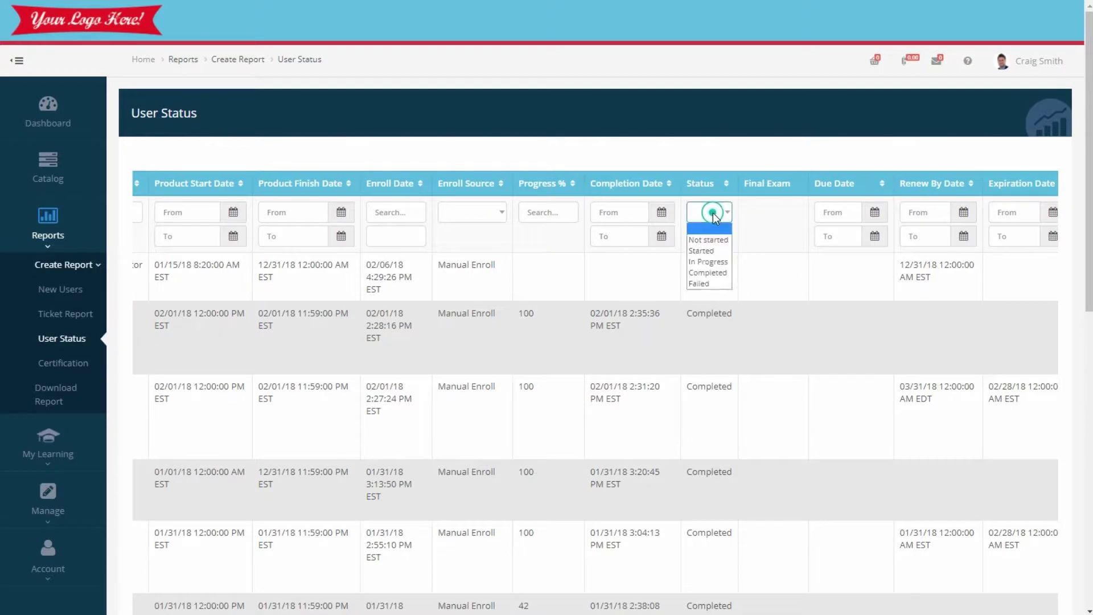
click(714, 213)
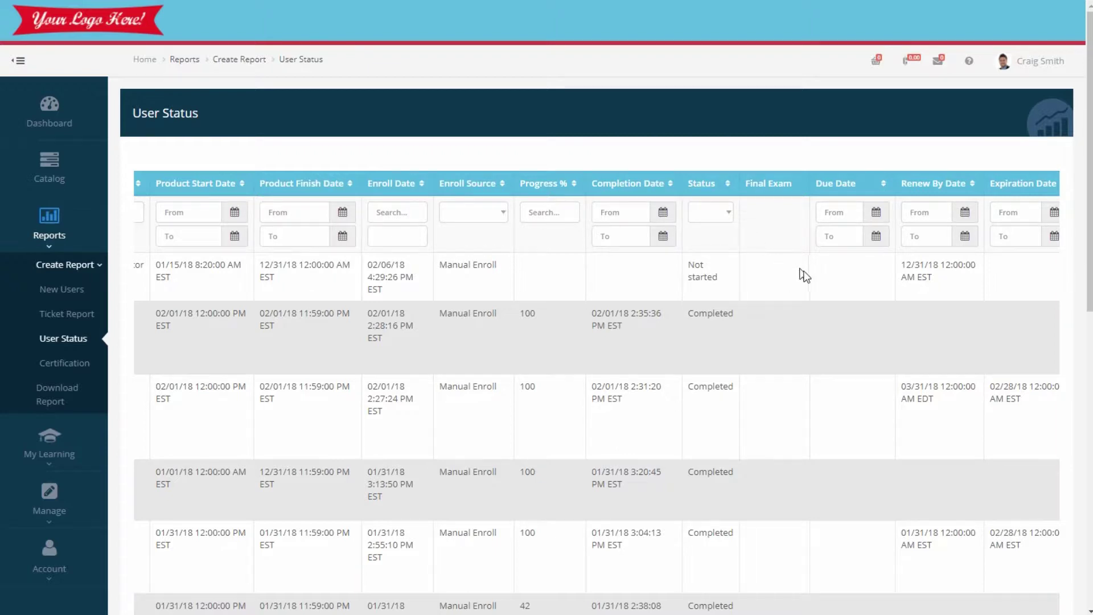
Filter the User Status report by status Failed, after briefly trying Not started
click(725, 220)
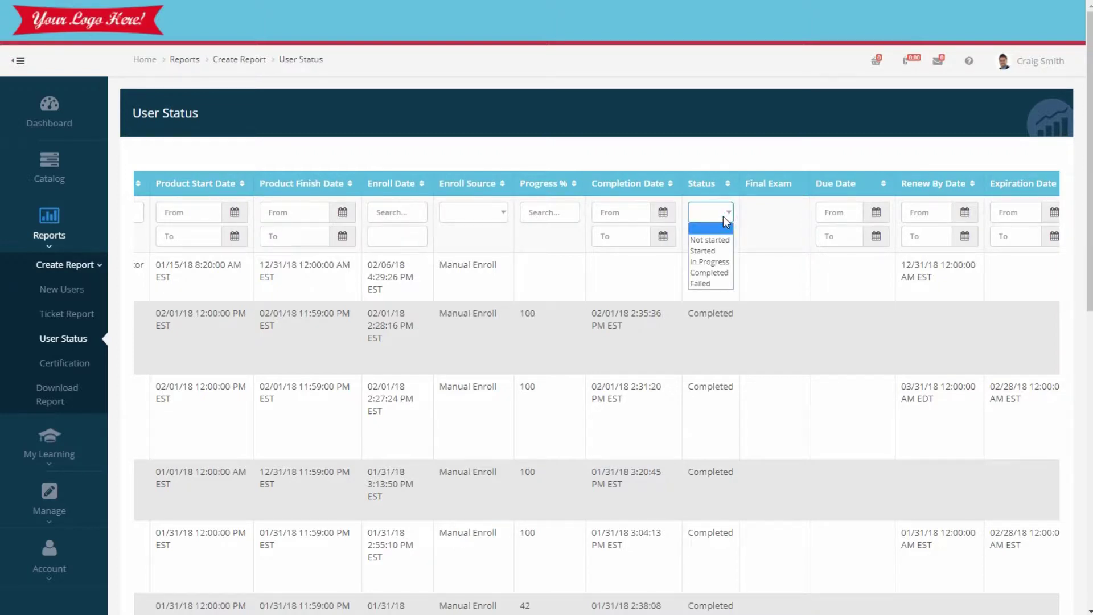
click(719, 244)
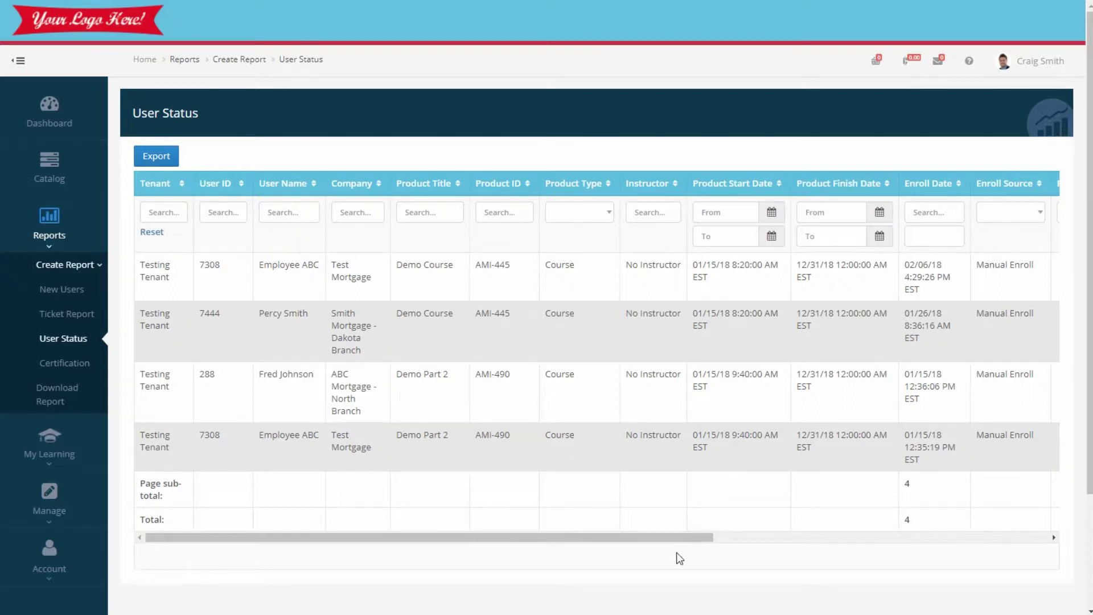
drag(667, 538, 897, 538)
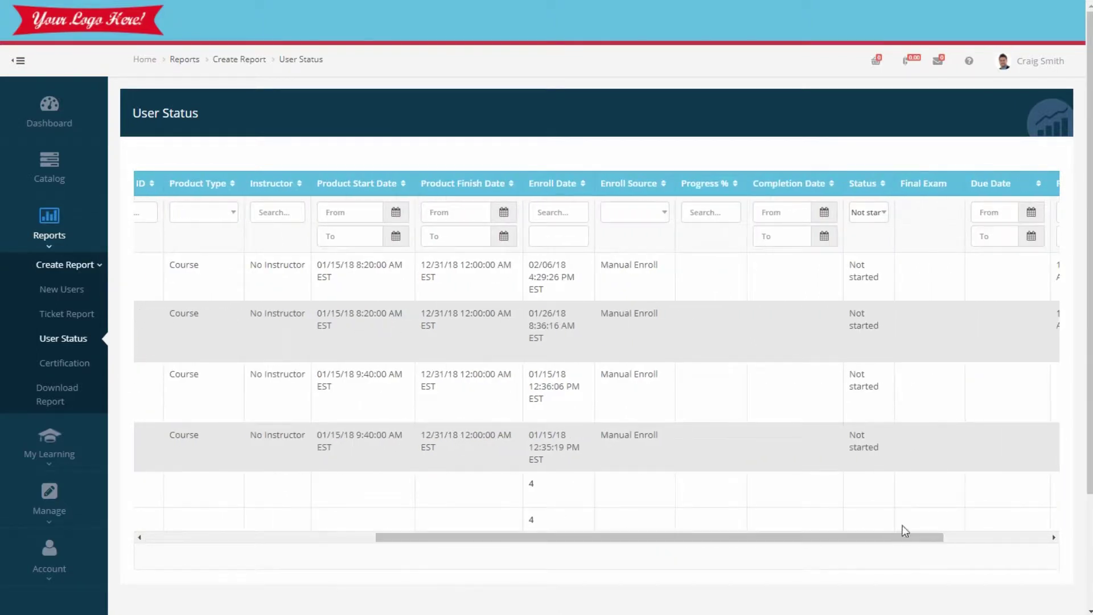
click(883, 219)
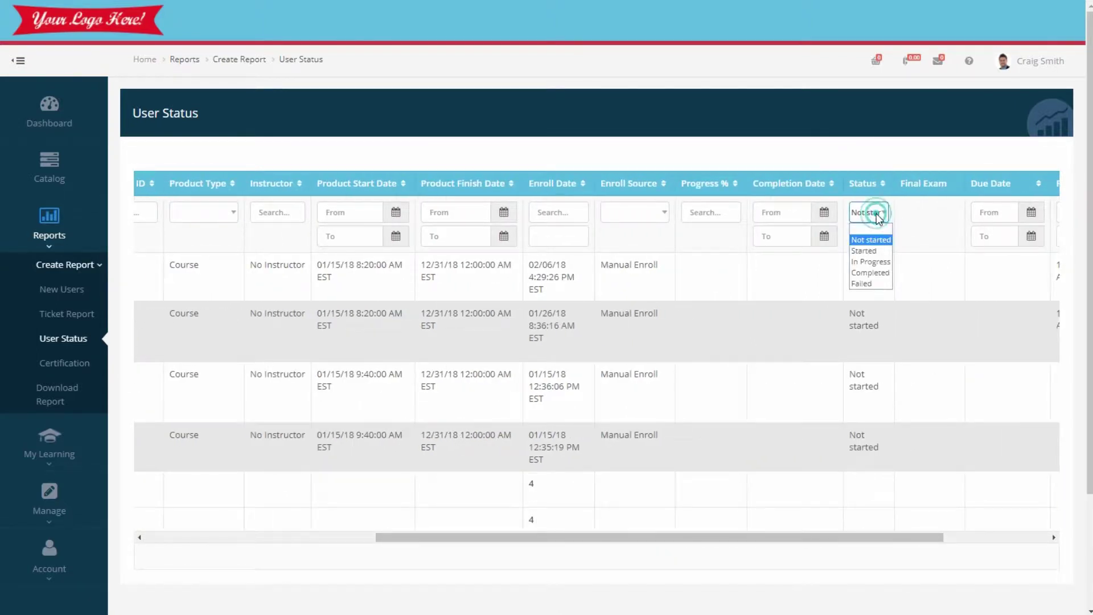
click(867, 288)
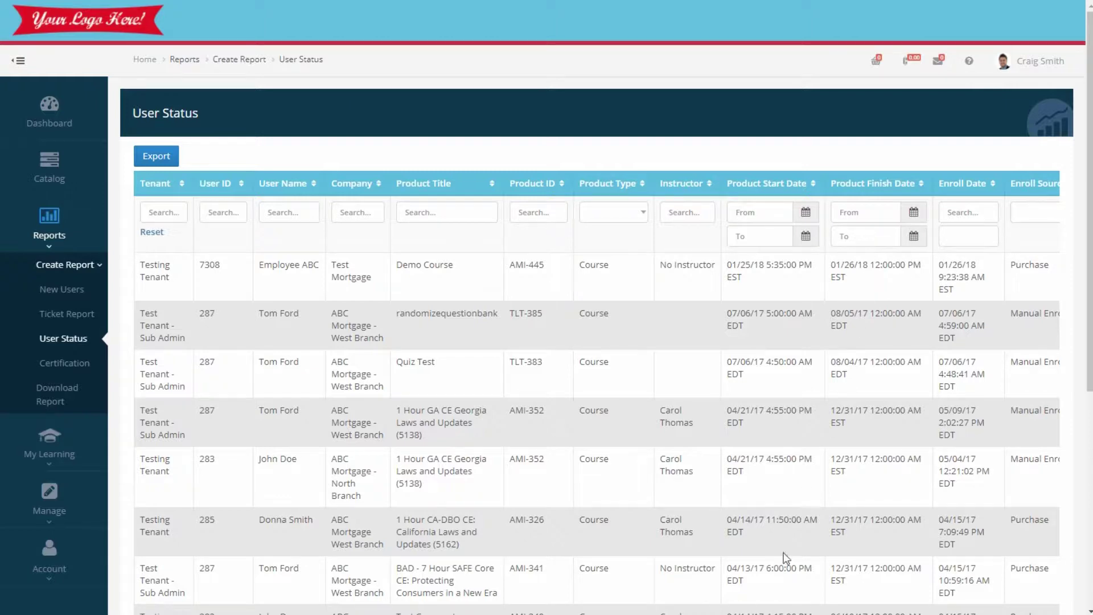
Scroll through the eight Failed enrolments to check the totals, then return to the top
scroll(705, 605, down, 5)
drag(607, 458, 851, 446)
scroll(851, 444, up, 4)
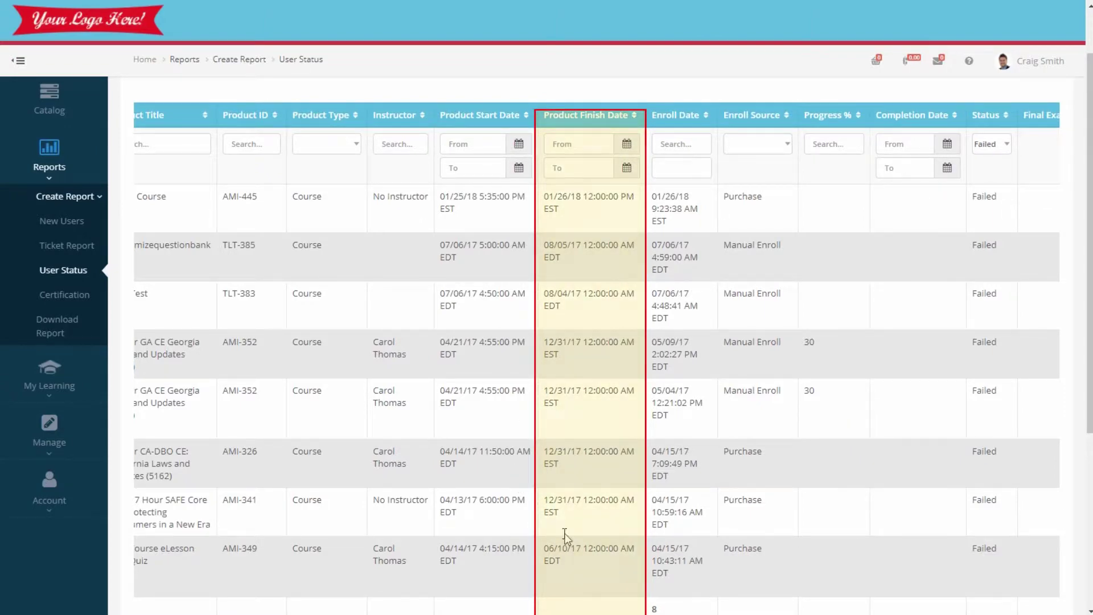
scroll(564, 529, down, 3)
drag(552, 526, 253, 530)
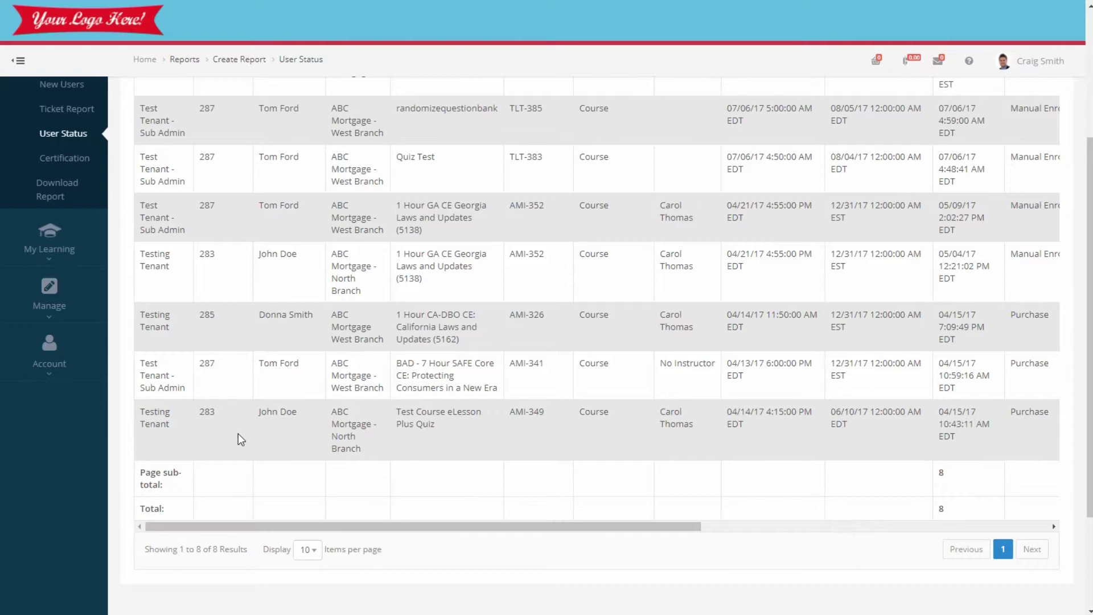
scroll(238, 432, up, 5)
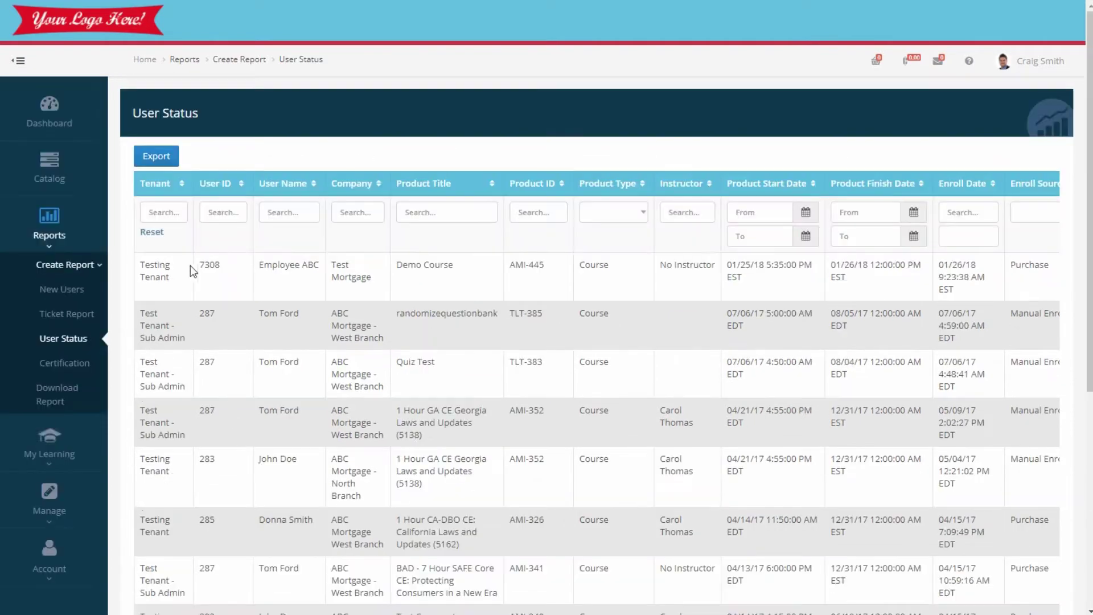
Reset the filters, filter by company 'West', and request an export of the User Status report
click(157, 232)
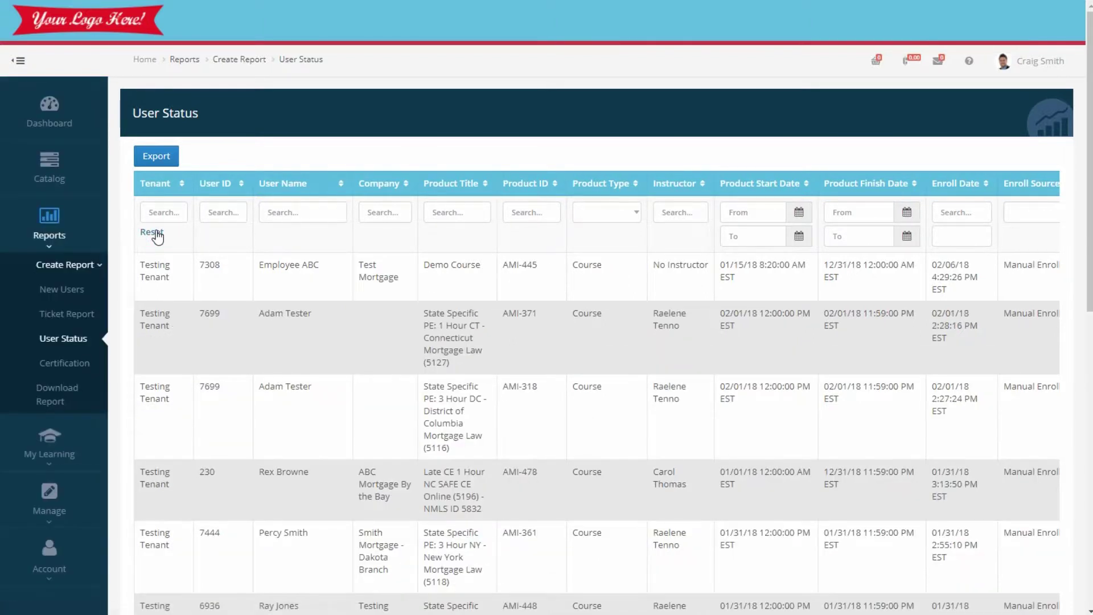
click(378, 212)
text(West)
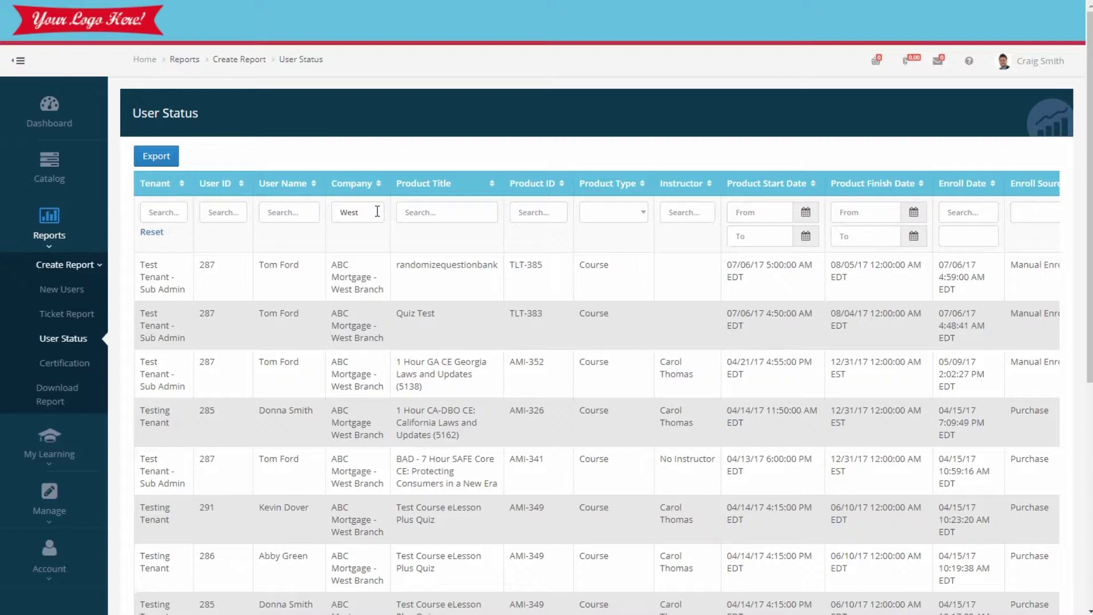
click(170, 155)
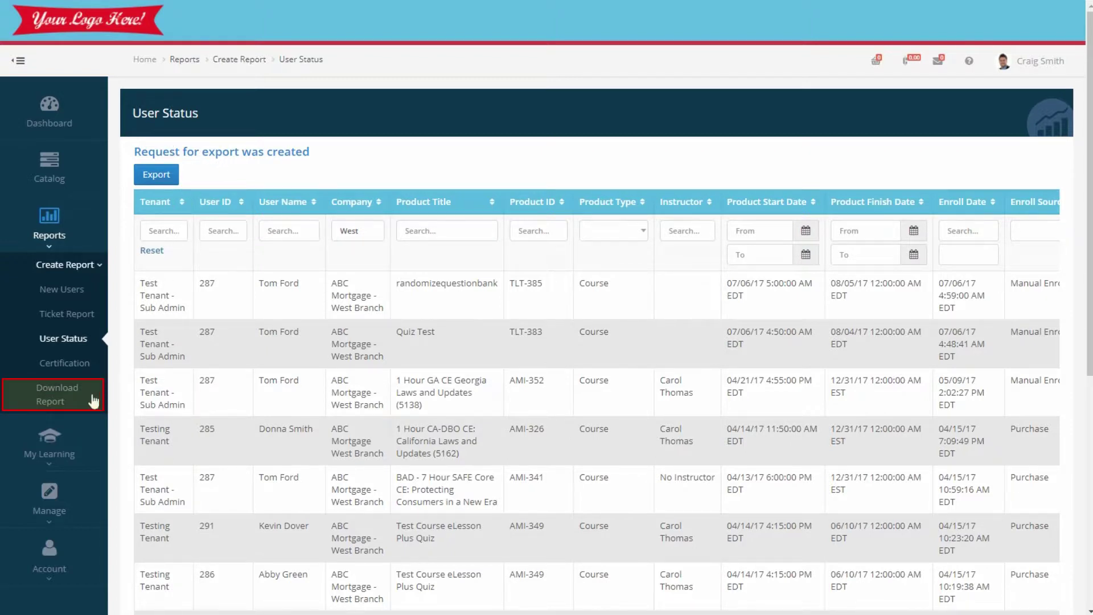
Download completed export 308 as CSV from Download Report and open the file
click(73, 403)
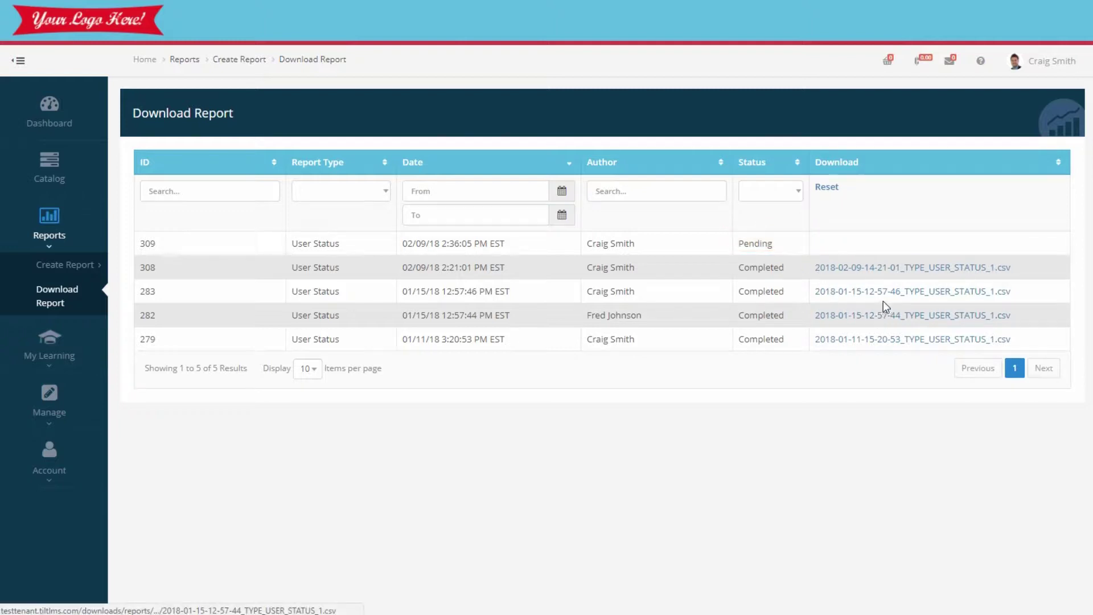
click(848, 268)
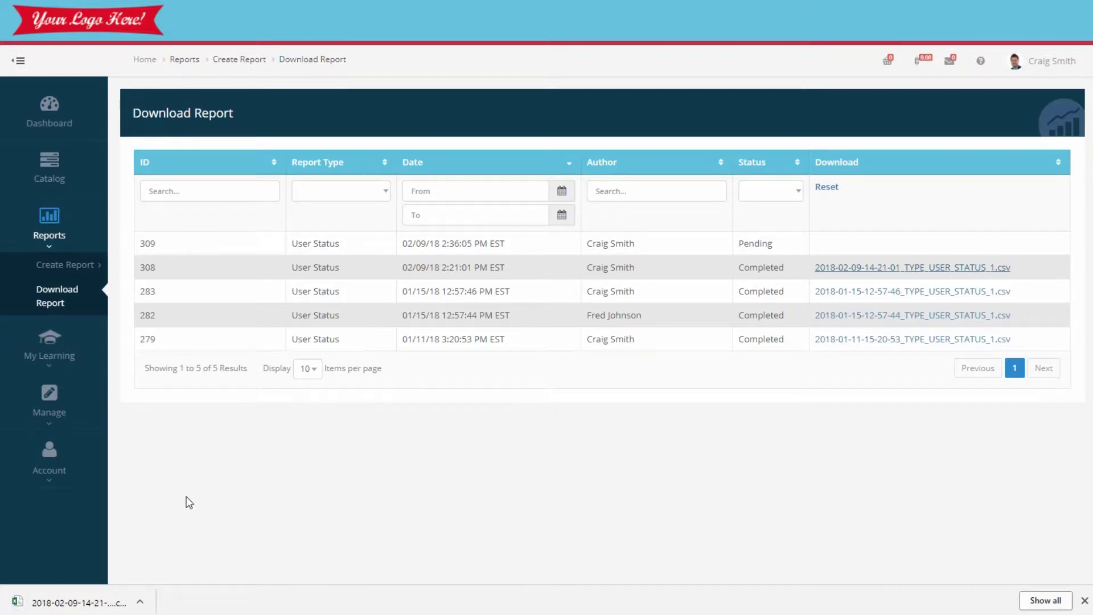
click(113, 604)
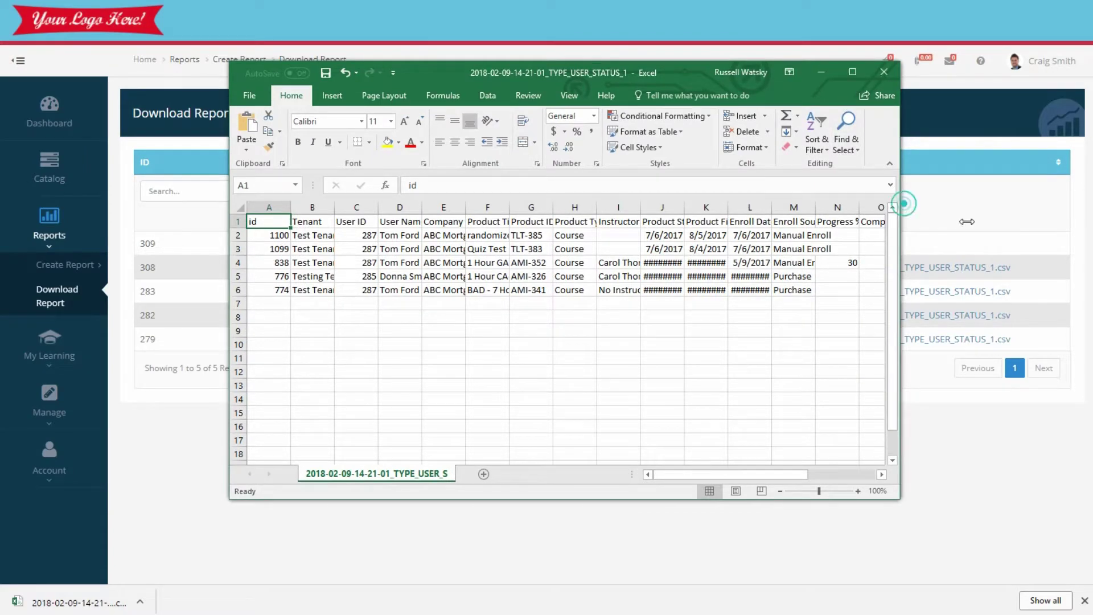
Widen the Excel window and column J so the dates show fully, then go back to TiltLMS reports
drag(900, 200, 1063, 222)
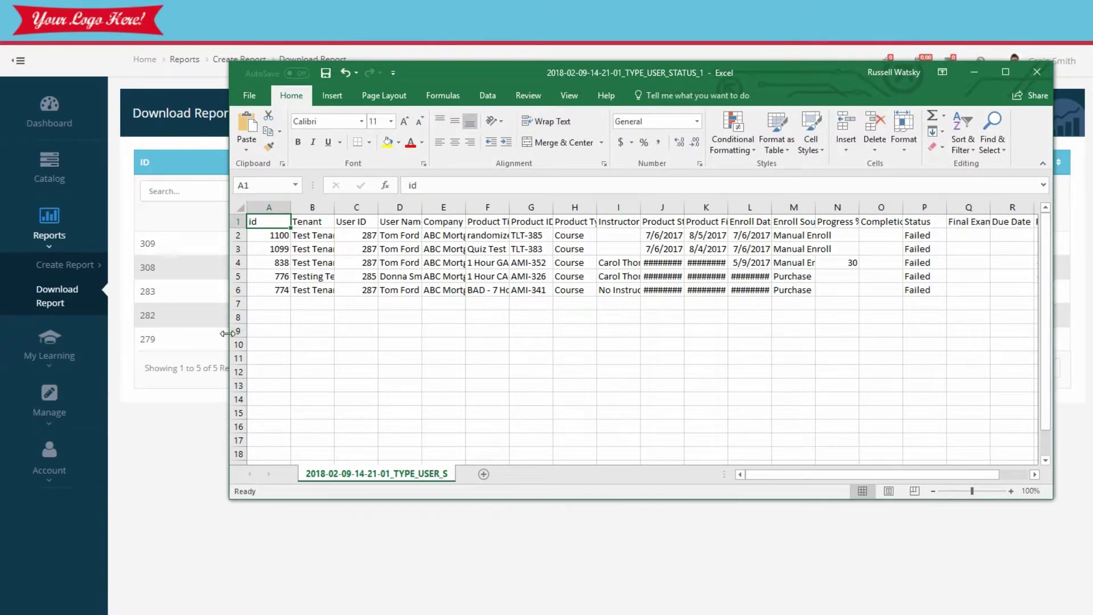
drag(232, 337, 81, 318)
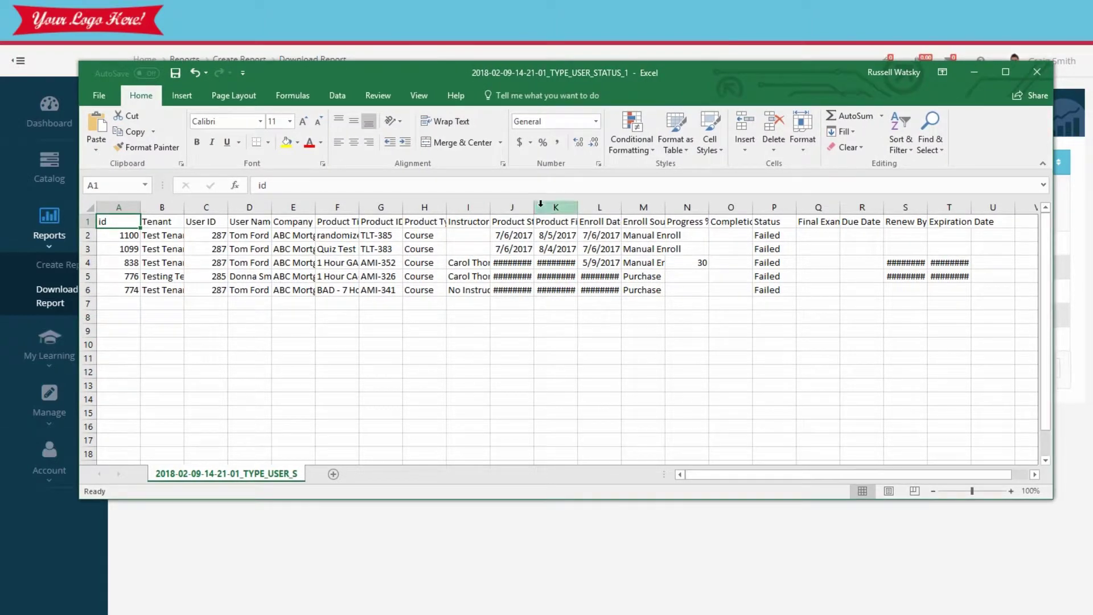
drag(531, 206, 667, 212)
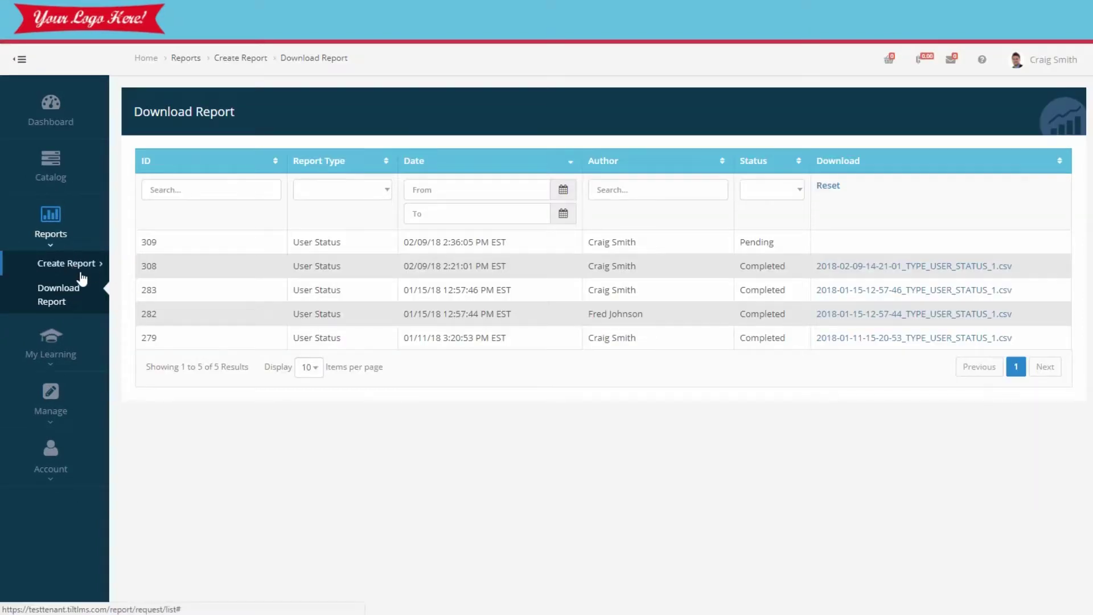
click(84, 272)
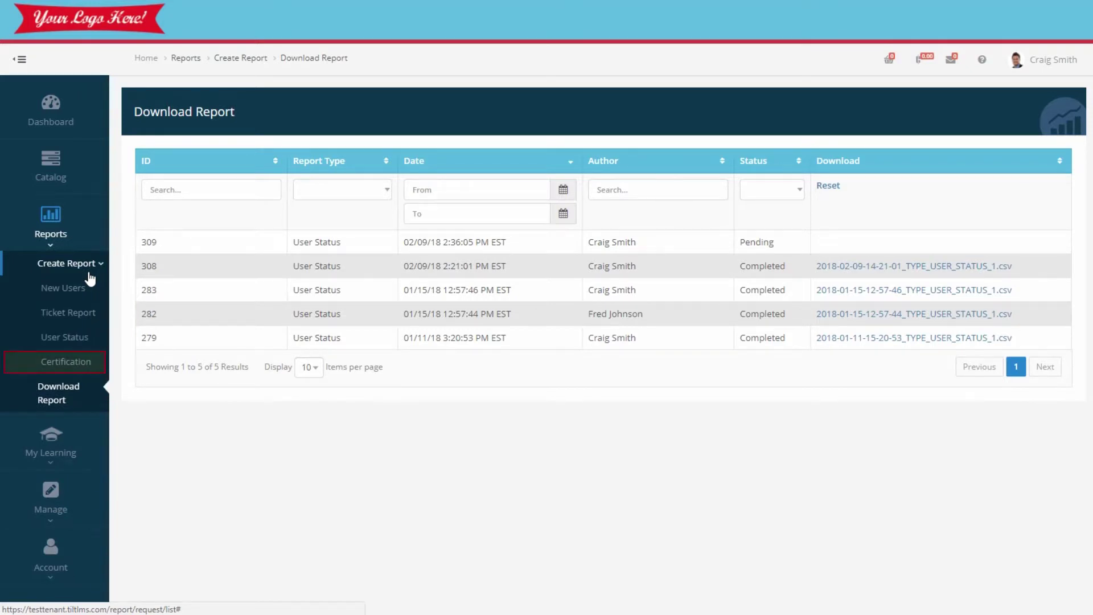
Open the Certification report, filter User Name to 'ABC', and sort by Licensed State
click(84, 367)
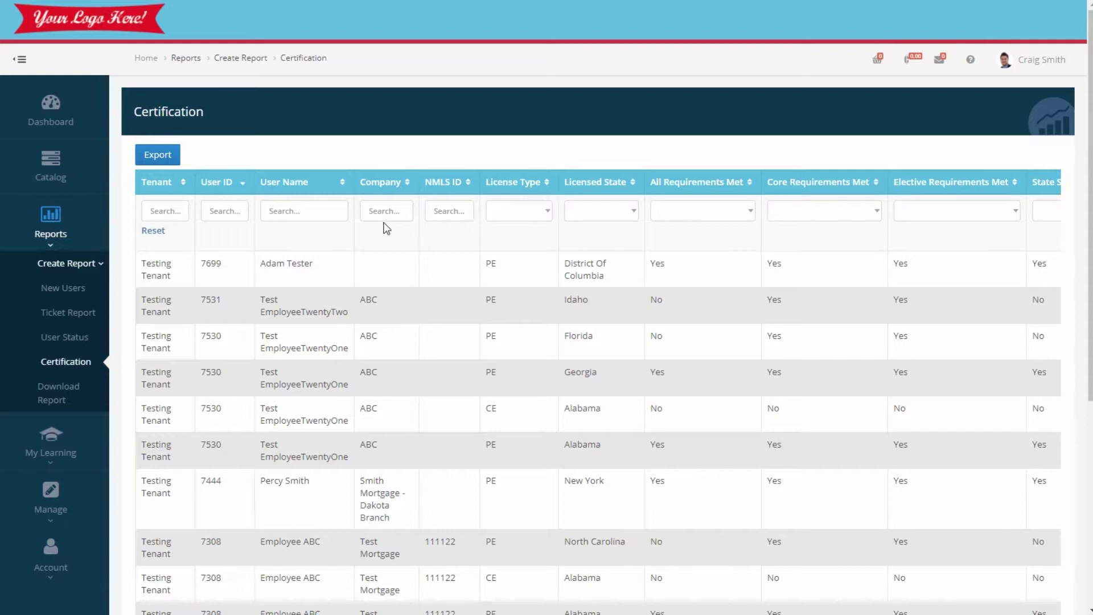
click(316, 210)
text(ABC)
click(323, 228)
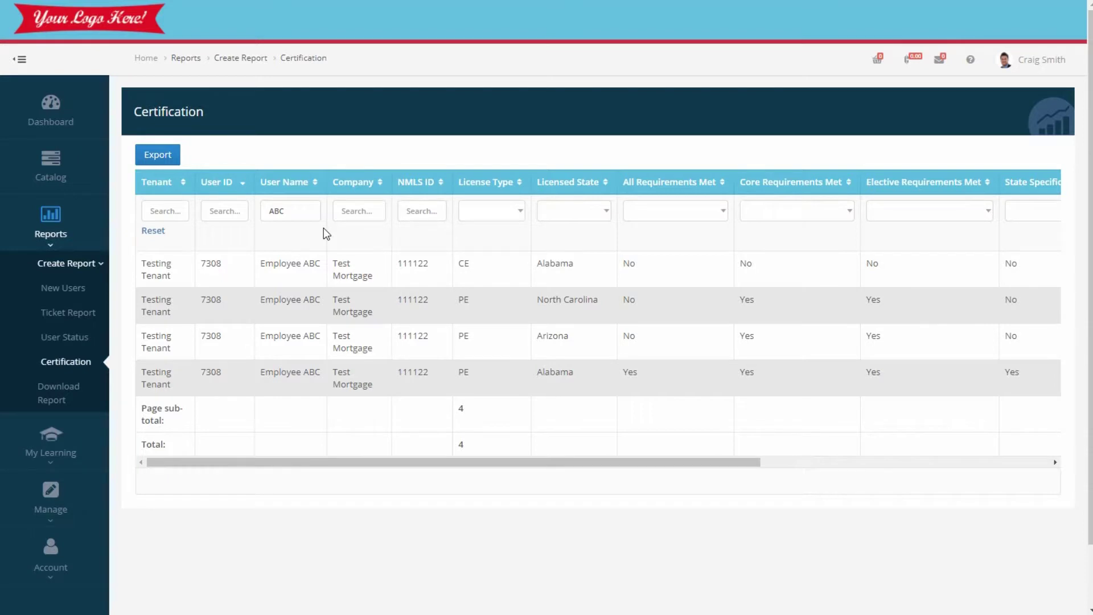
click(567, 182)
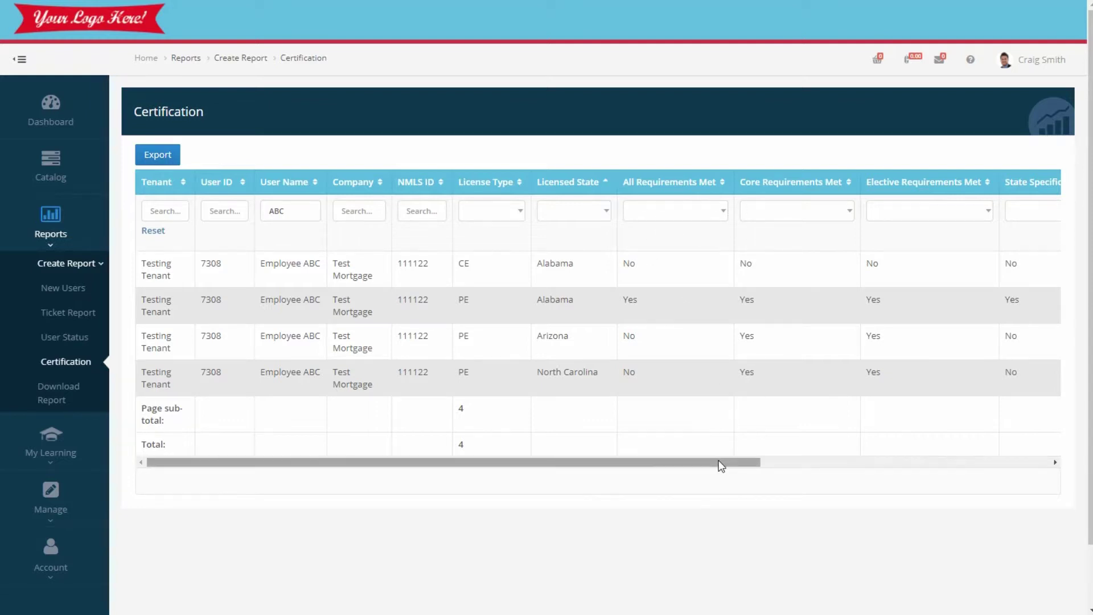
drag(720, 462, 799, 470)
drag(870, 482, 922, 478)
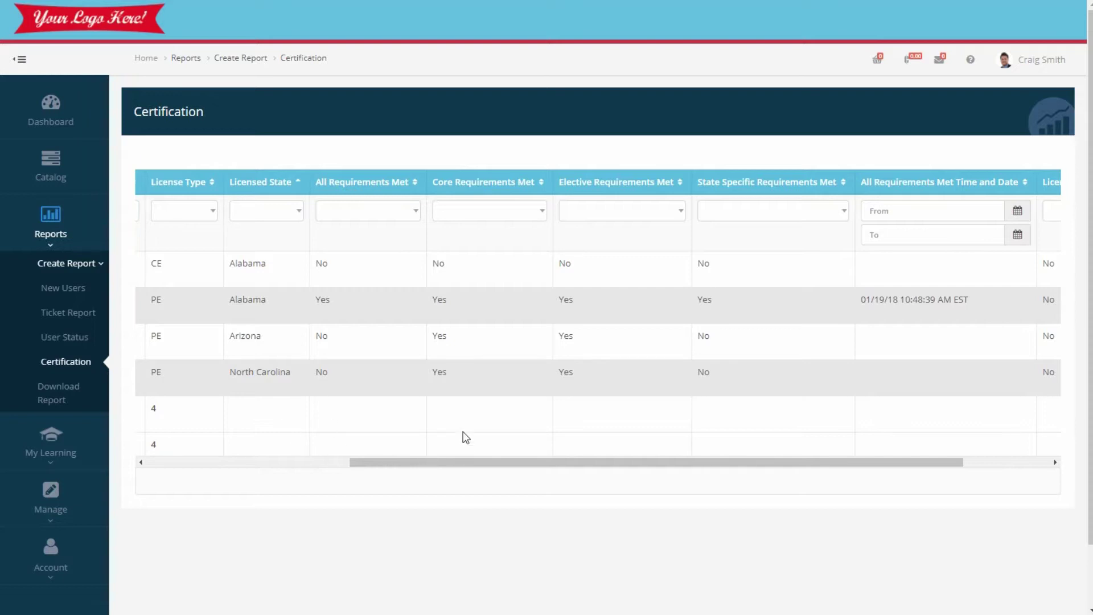
double_click(234, 338)
click(702, 463)
drag(702, 462, 843, 467)
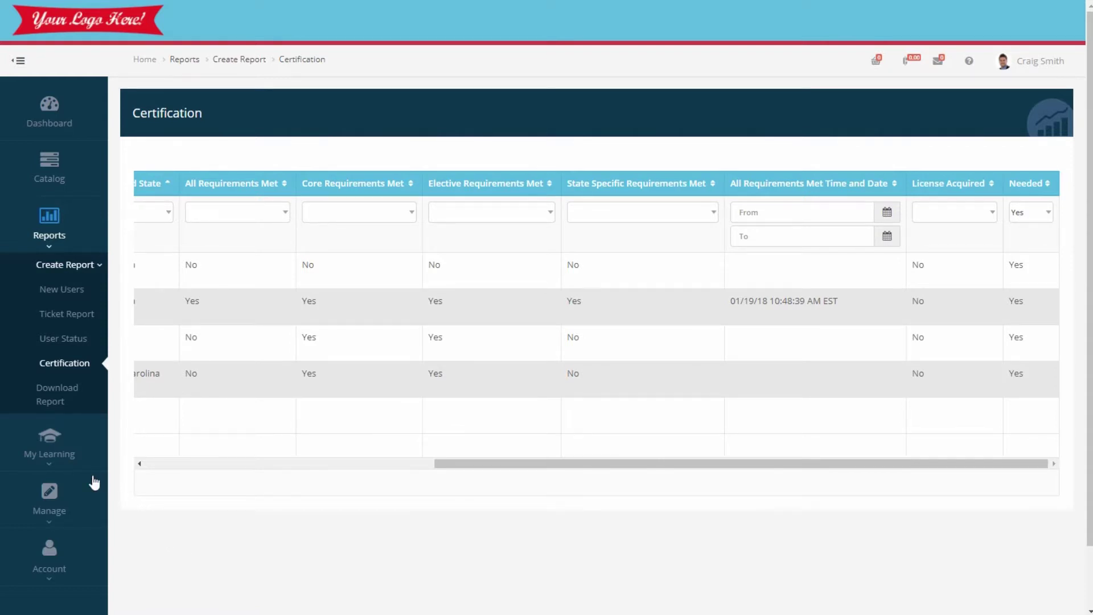
Search 'Abc' in Manage > Users > User List and open that employee's User Details
click(50, 494)
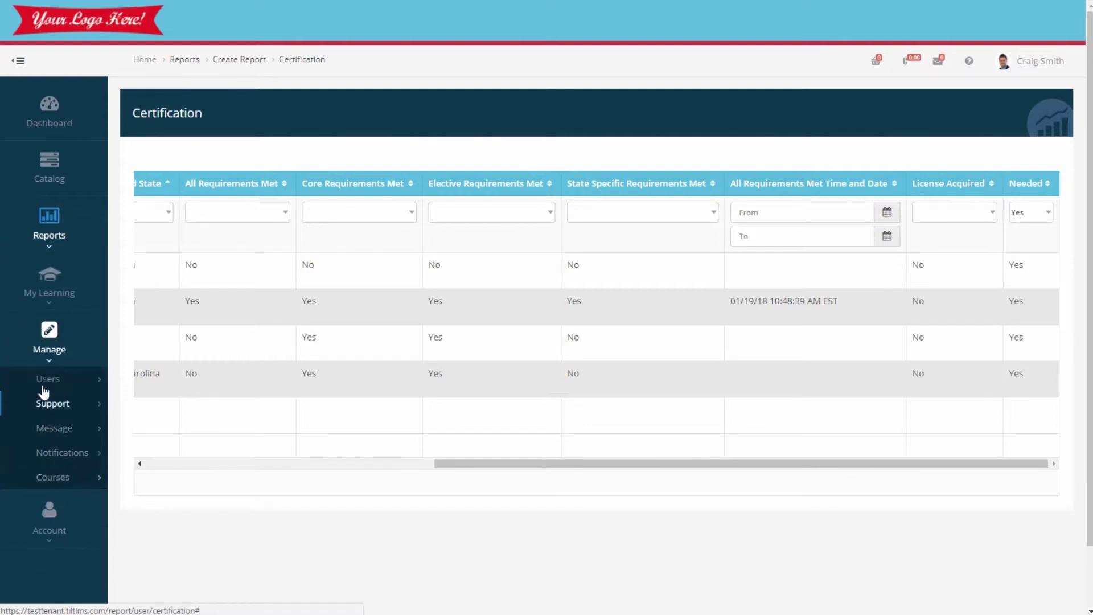
click(46, 380)
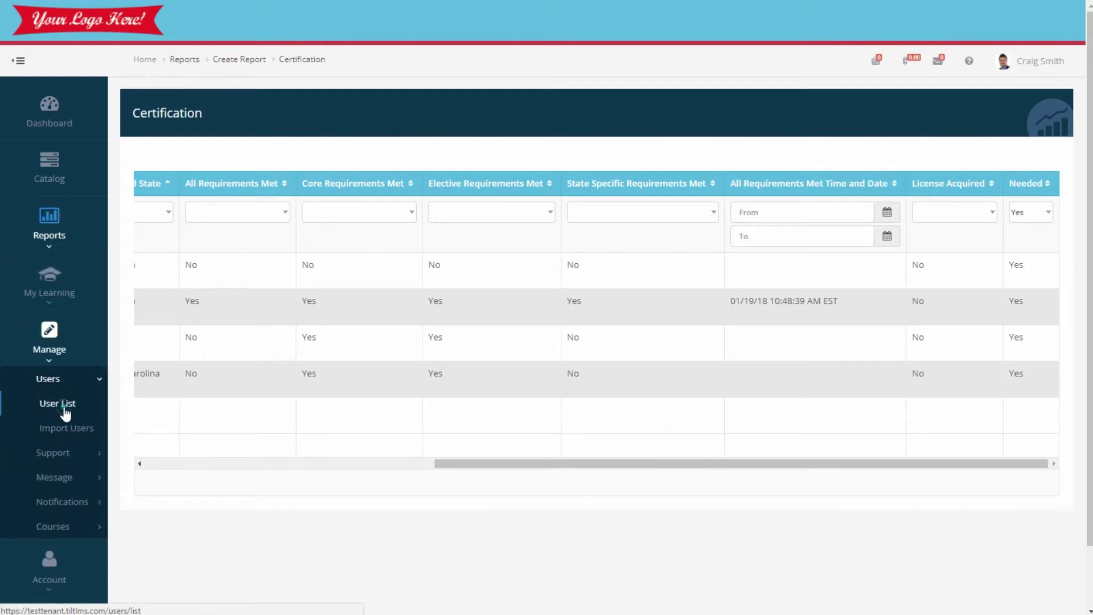
click(58, 404)
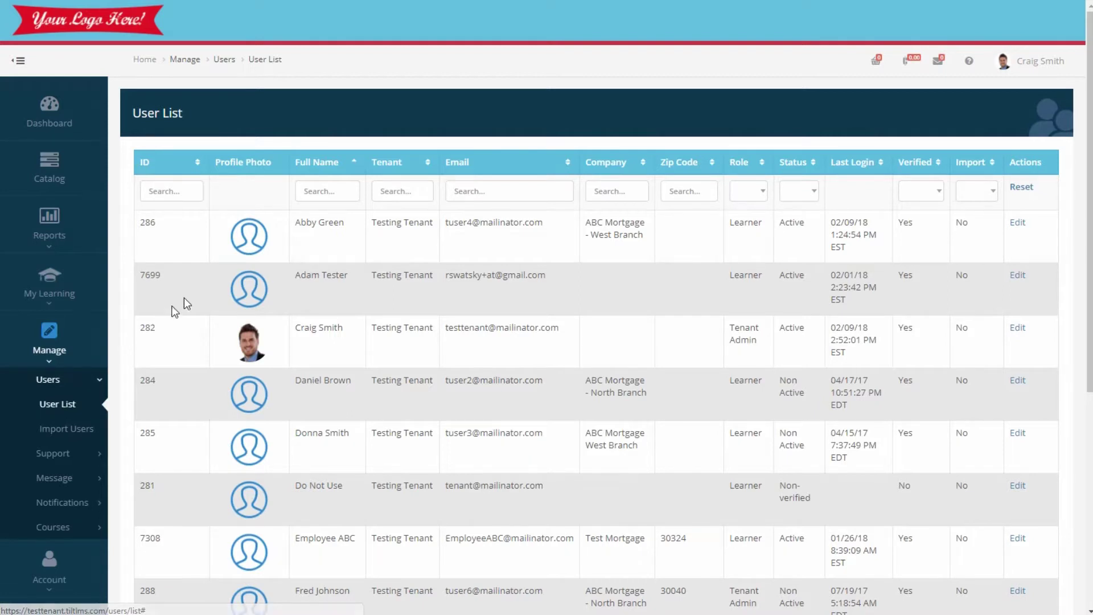
click(320, 188)
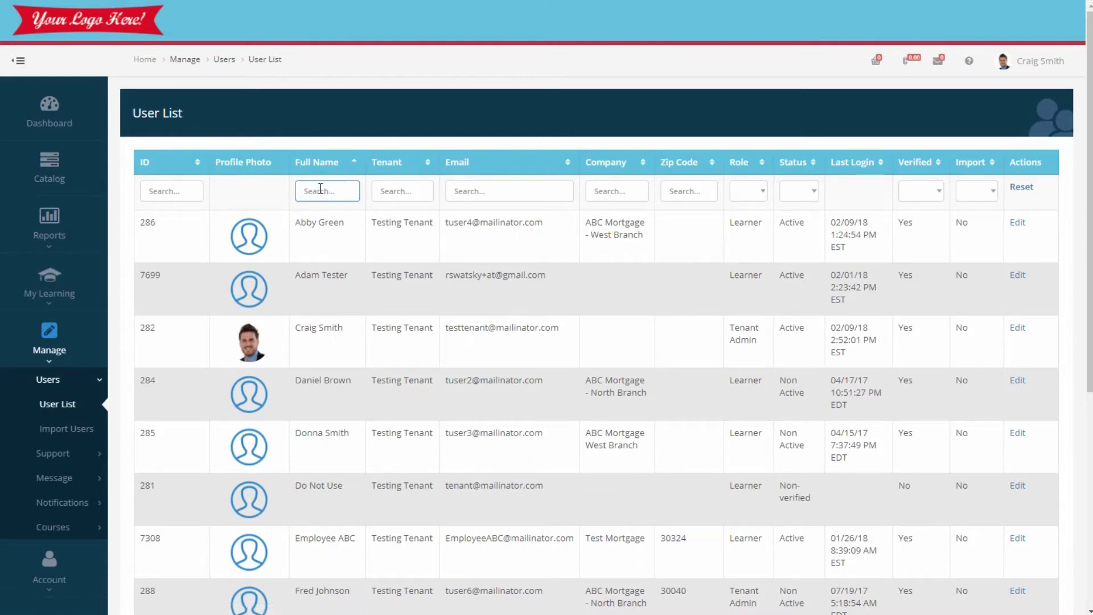
text(Abc)
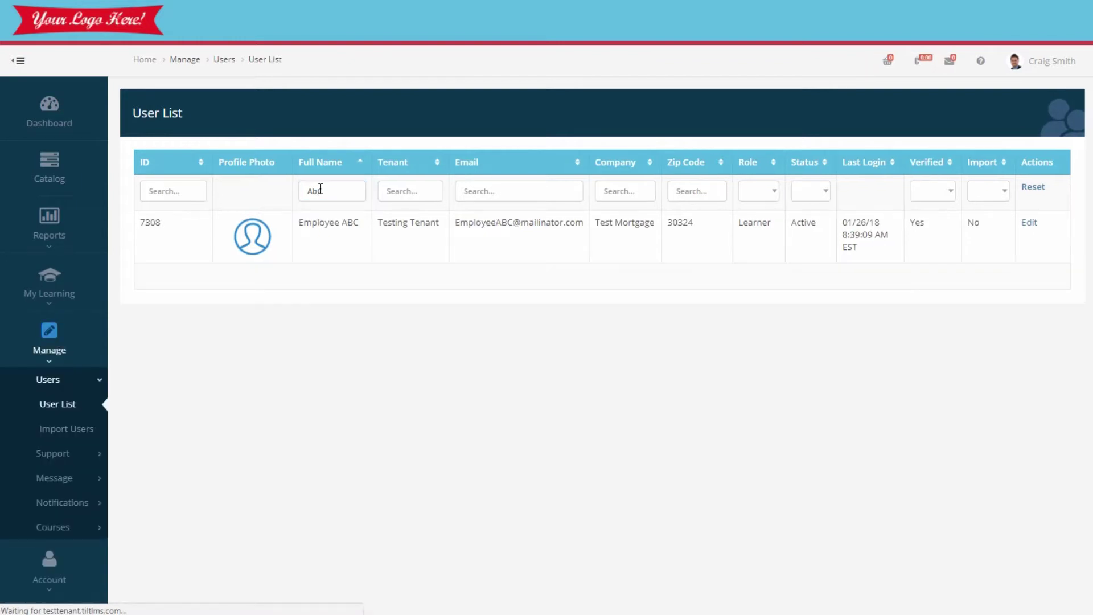
click(1029, 225)
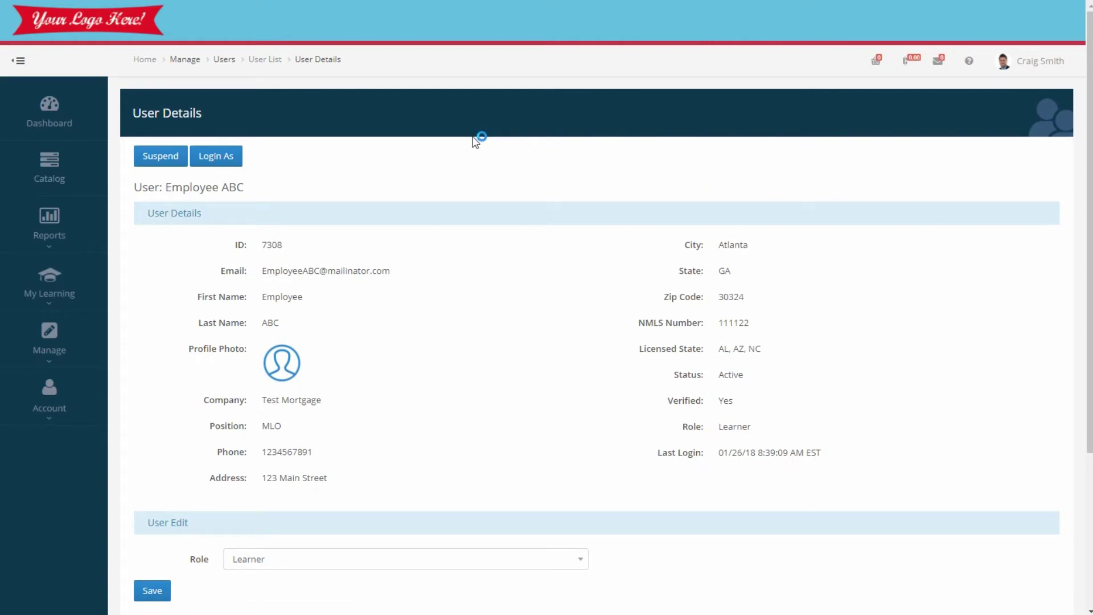
Log in as the employee and scroll their Edit Profile page down to Licensed State
click(221, 159)
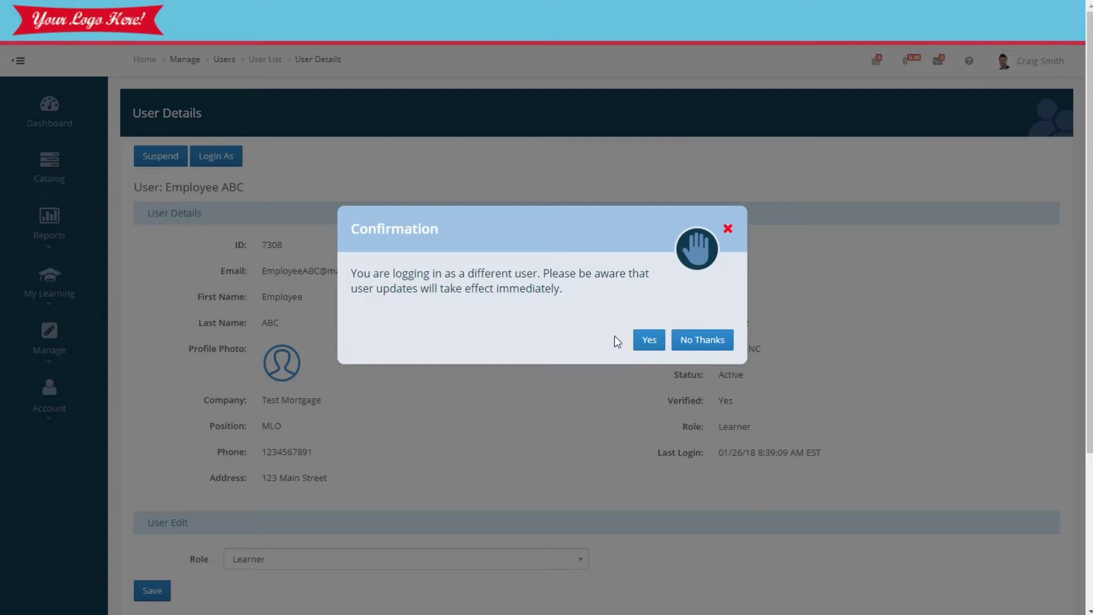
click(640, 348)
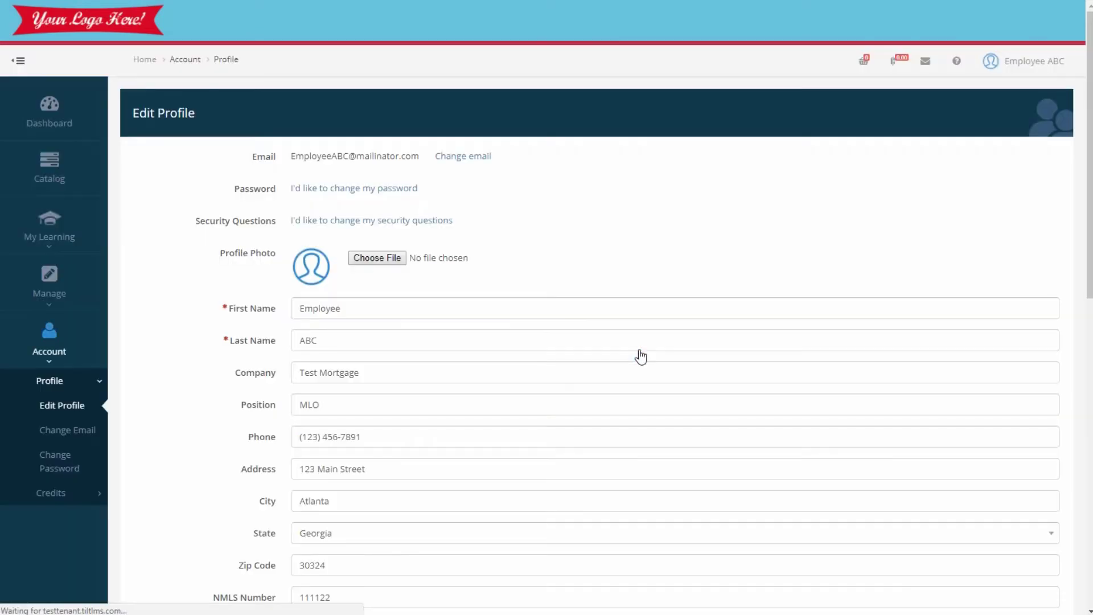
click(180, 304)
scroll(180, 304, down, 1)
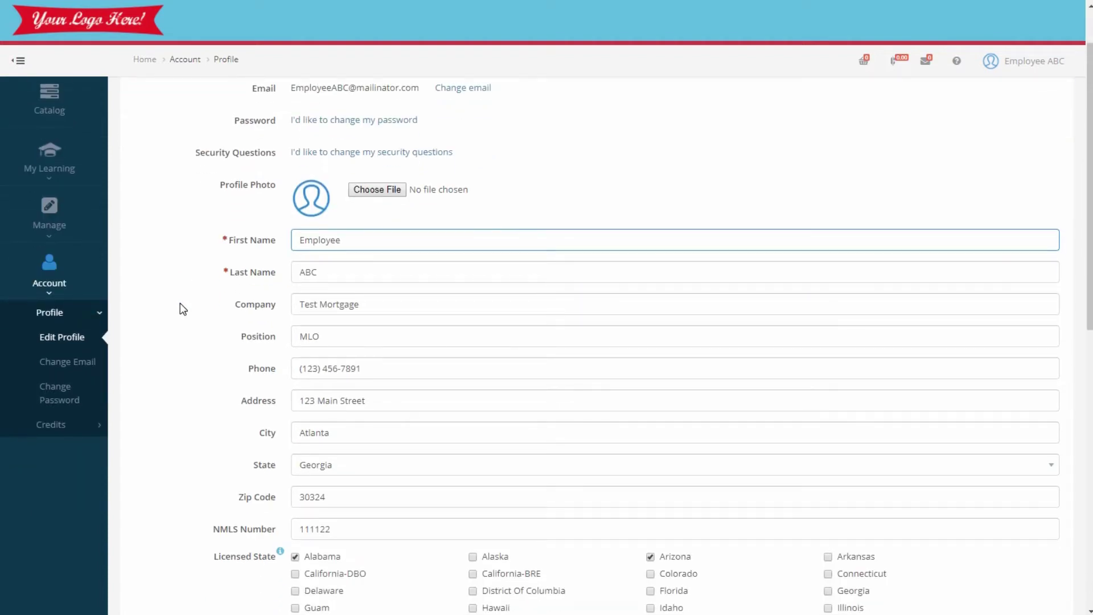
scroll(180, 303, down, 3)
scroll(180, 303, down, 3)
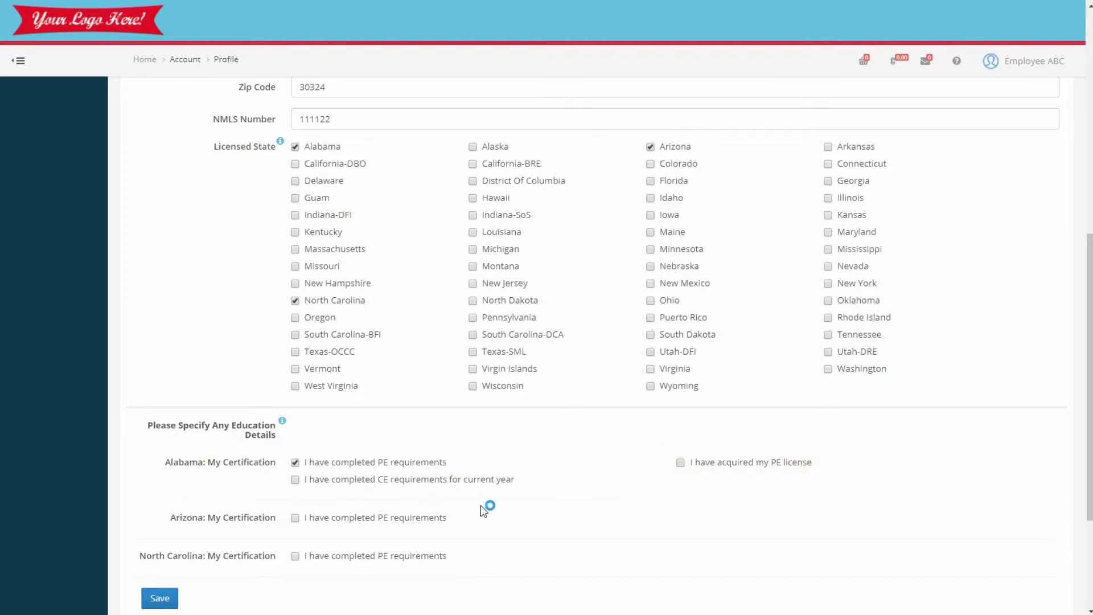
Mark the employee's Alabama PE license as acquired and add Florida as a licensed state
click(711, 468)
click(672, 183)
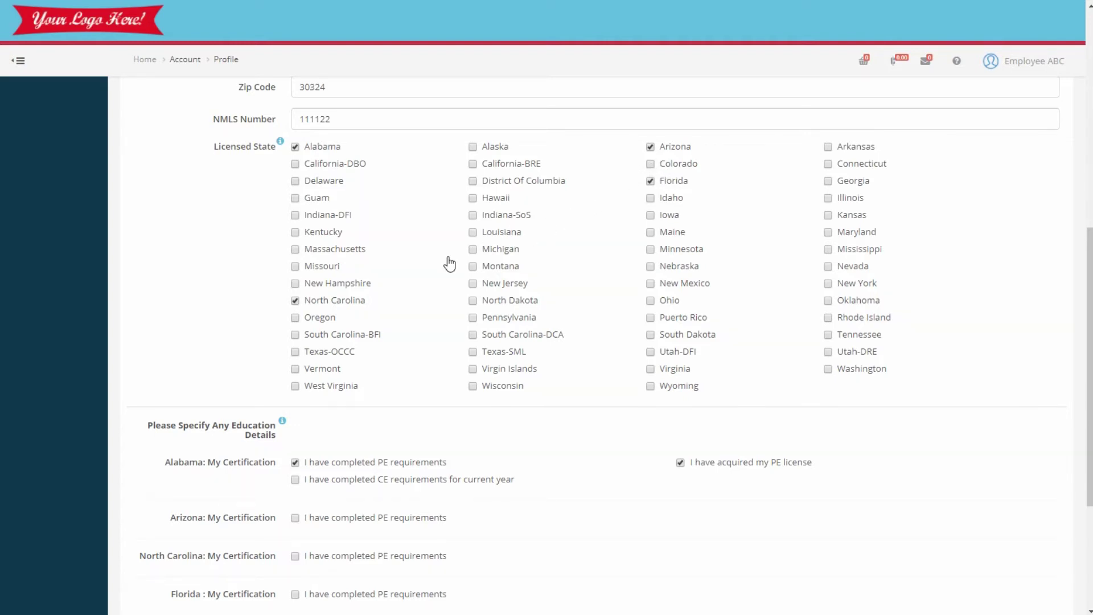
scroll(210, 336, down, 3)
scroll(214, 398, down, 1)
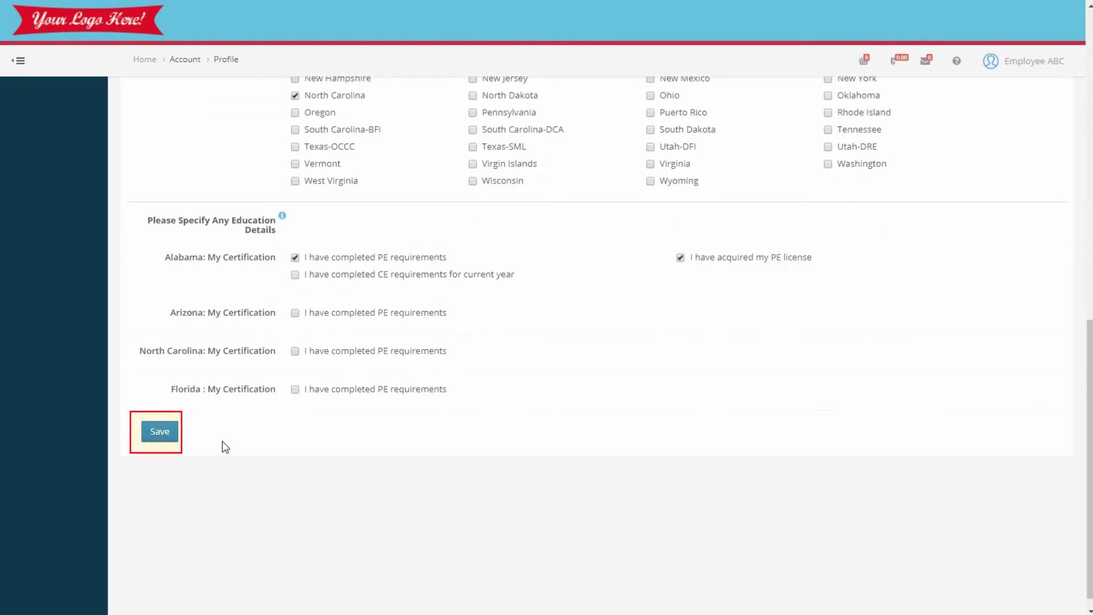
Save the updated profile and log out of the employee's account
click(169, 439)
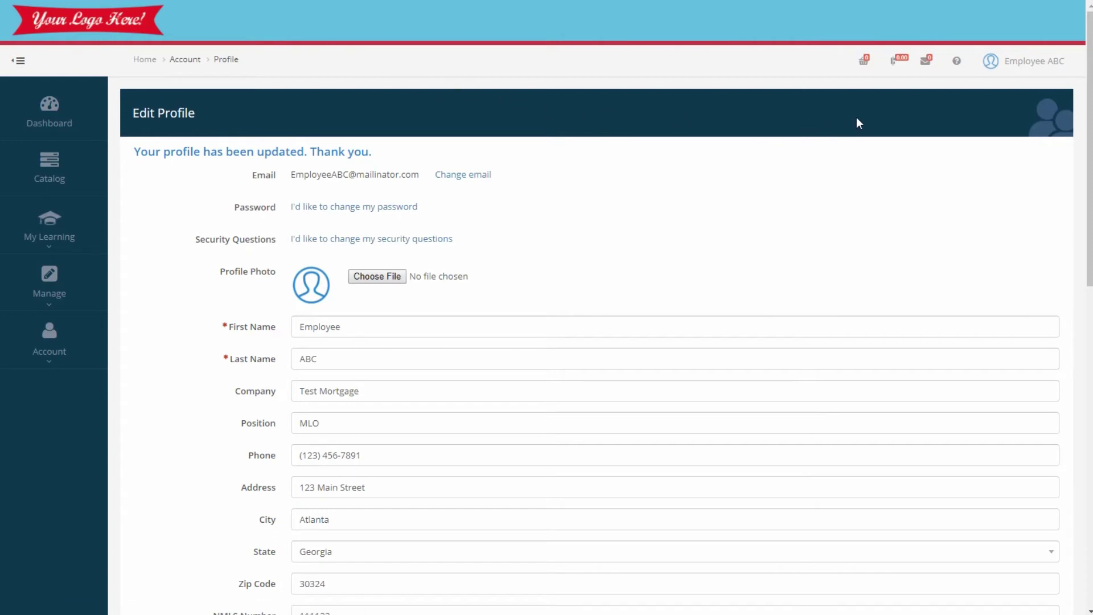
click(1042, 64)
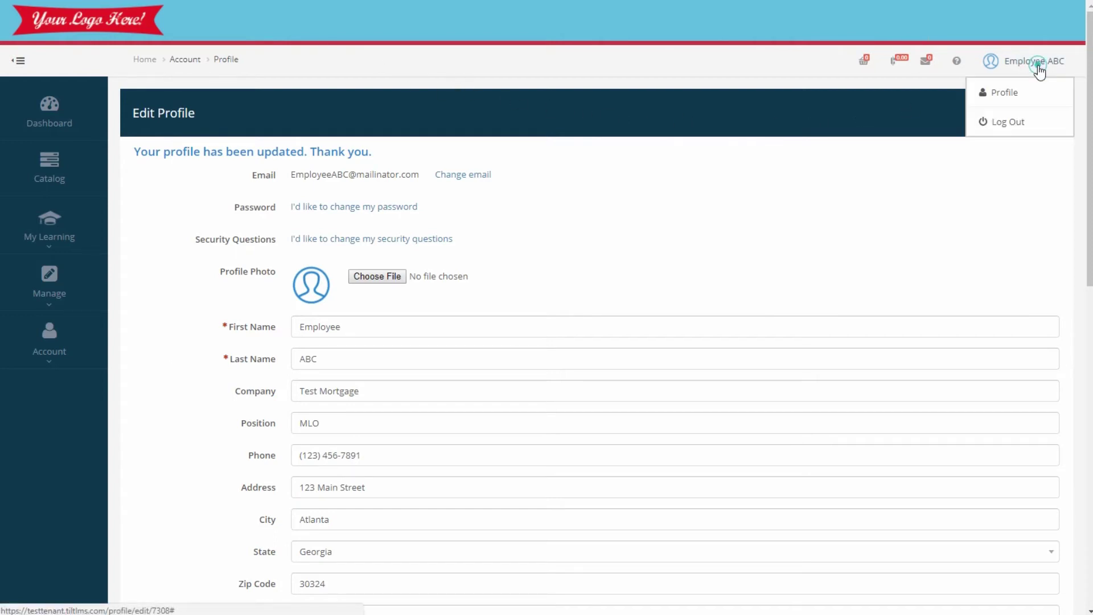
click(1017, 121)
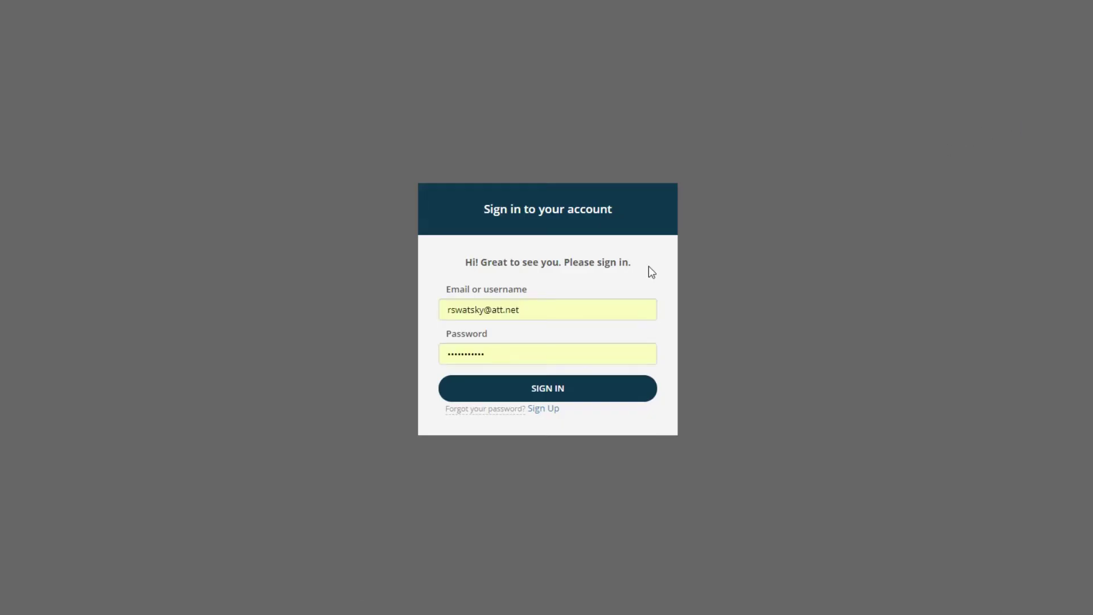
Sign back in with the administrator's login email
triple_click(537, 309)
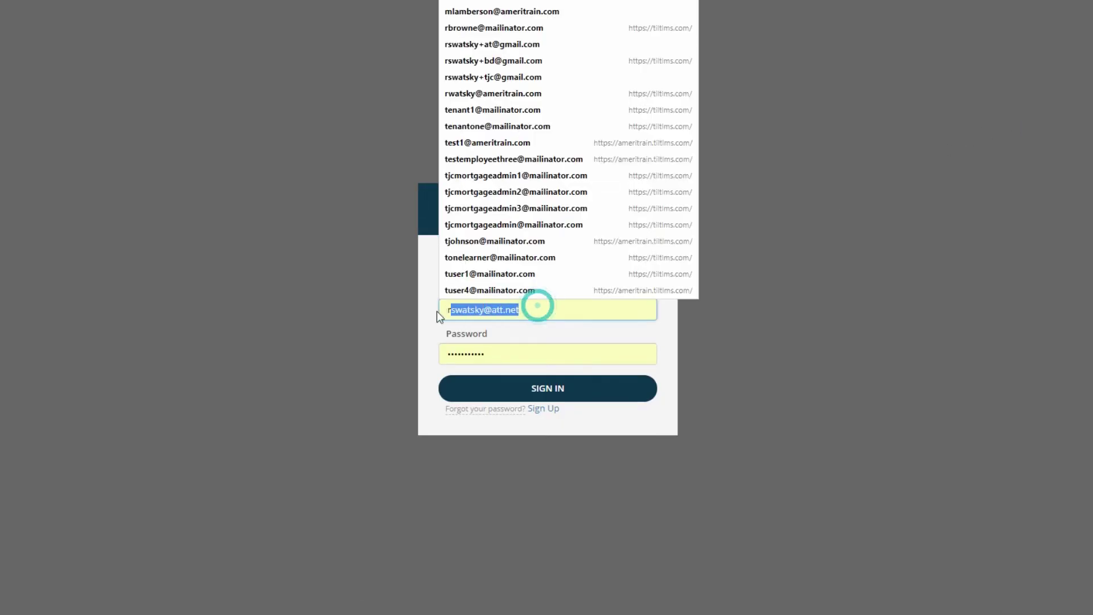
key(ctrl+v)
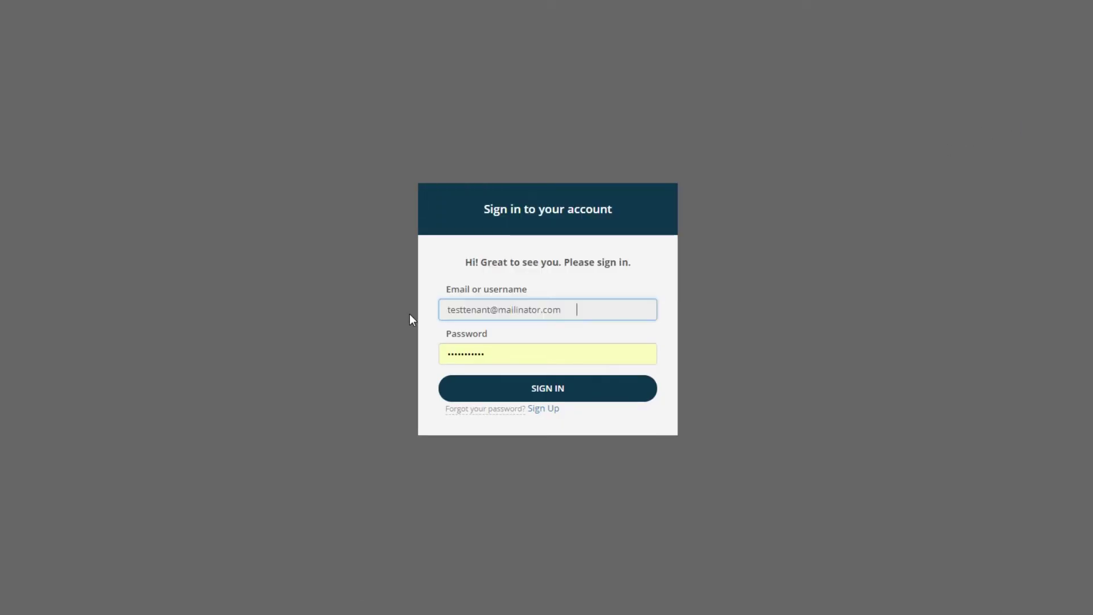
click(520, 390)
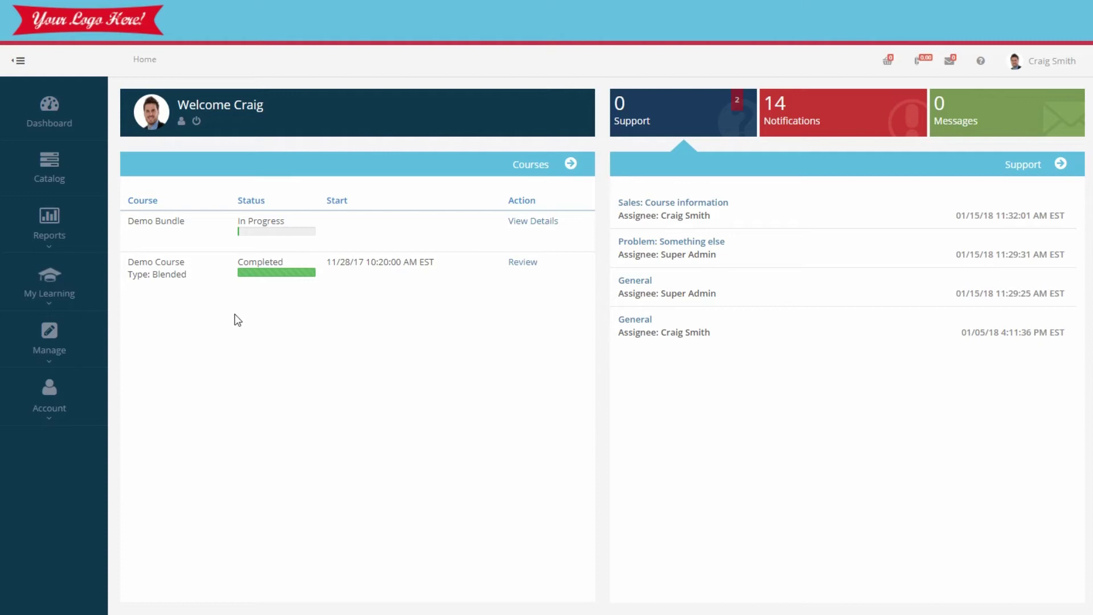
Open the Certification report and filter its User Name column to 'ABC'
click(84, 228)
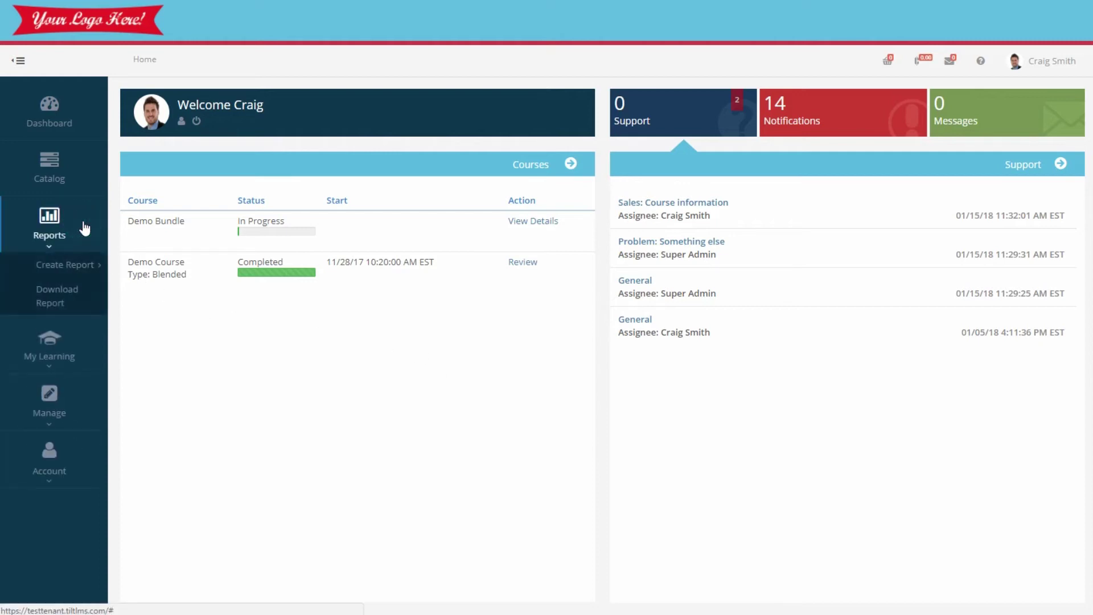
click(88, 267)
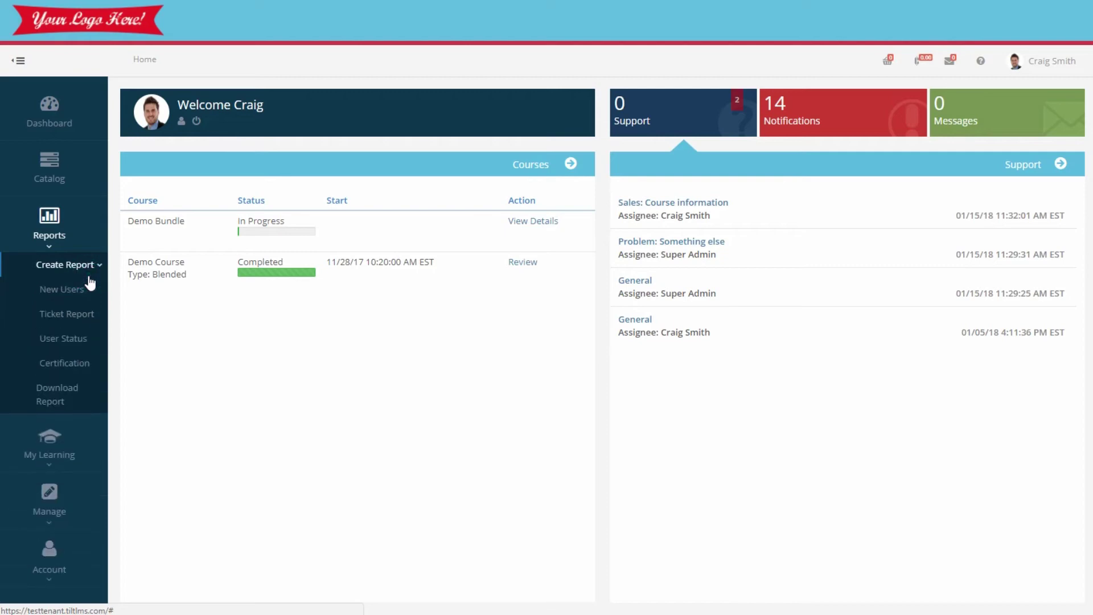
click(93, 377)
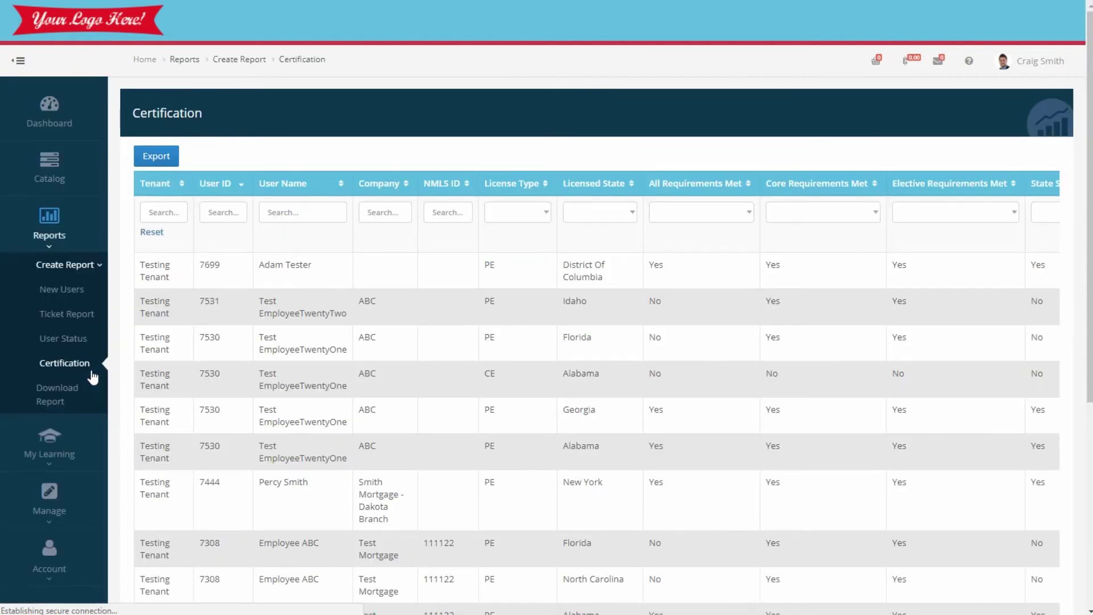
click(285, 211)
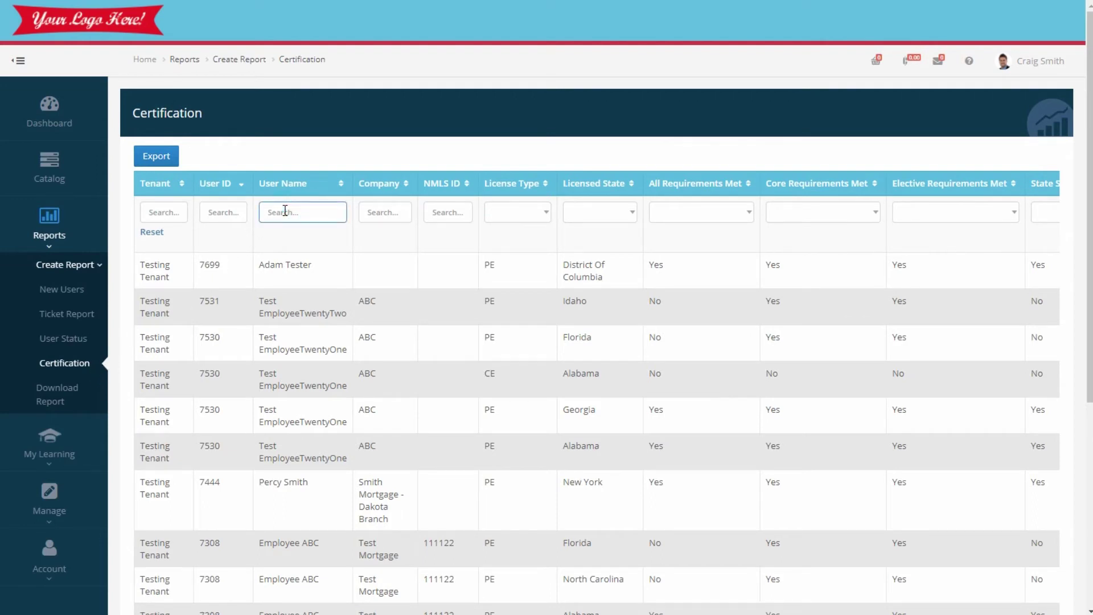
text(ABC)
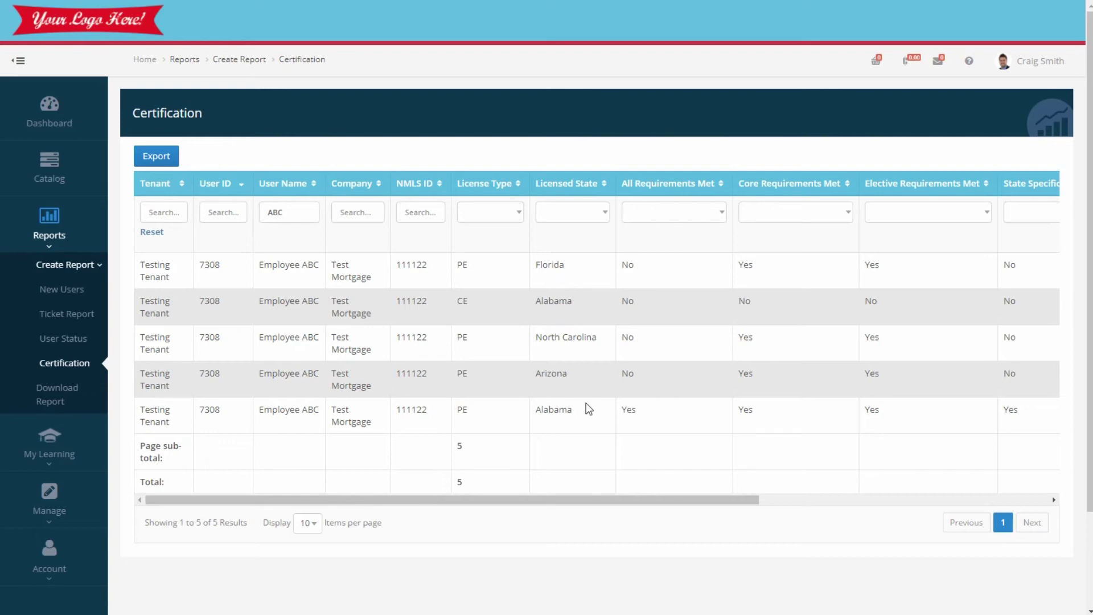
drag(627, 503, 819, 511)
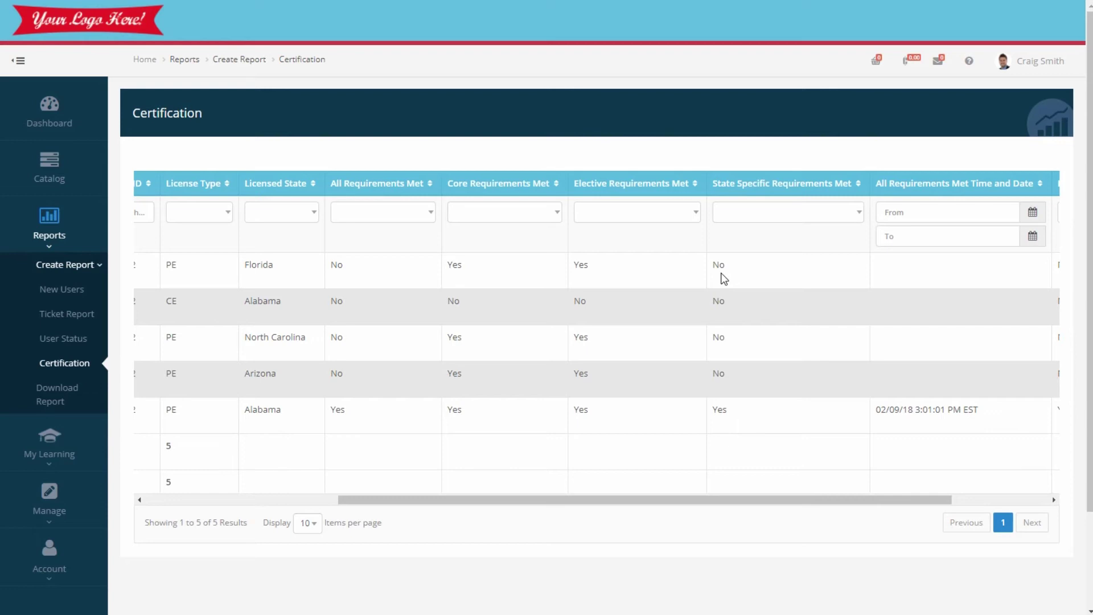
drag(772, 508, 920, 519)
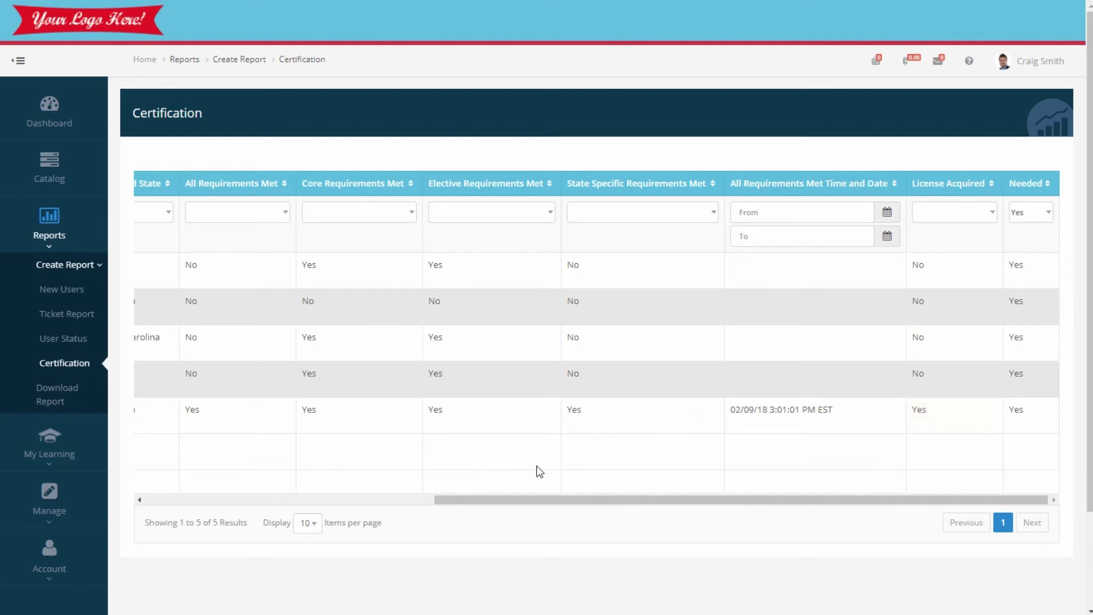
drag(495, 501, 193, 501)
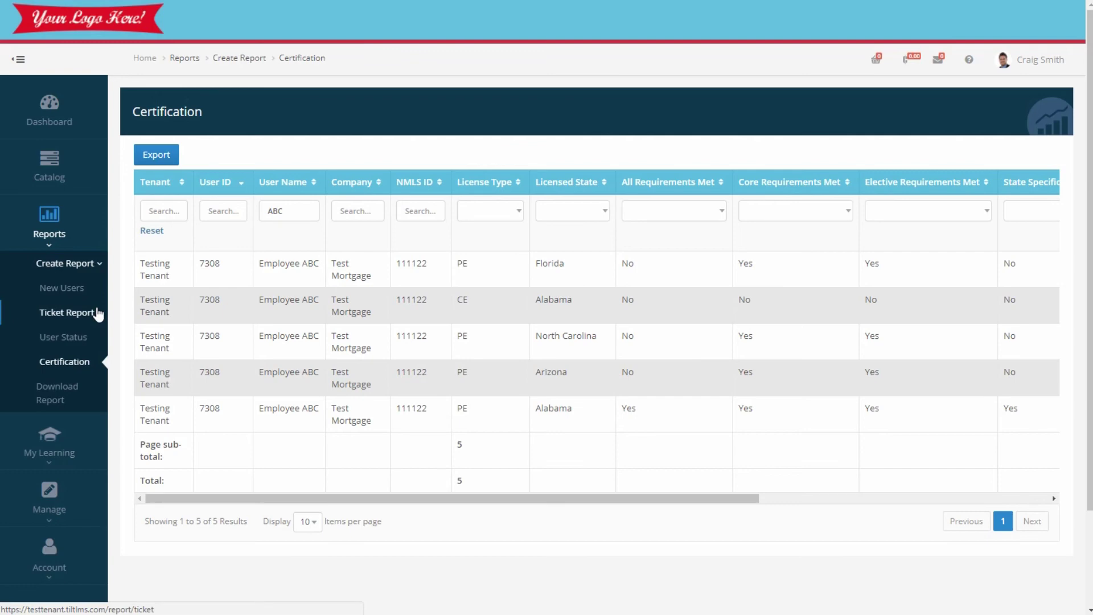
Open the Ticket Report and collapse the navigation sidebar
click(98, 313)
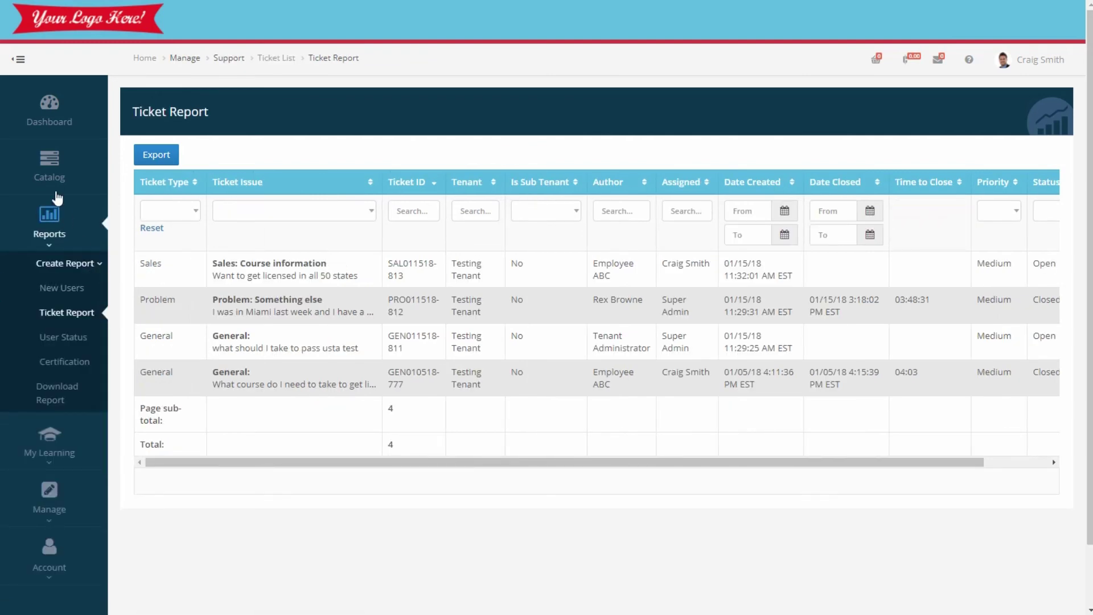
click(19, 59)
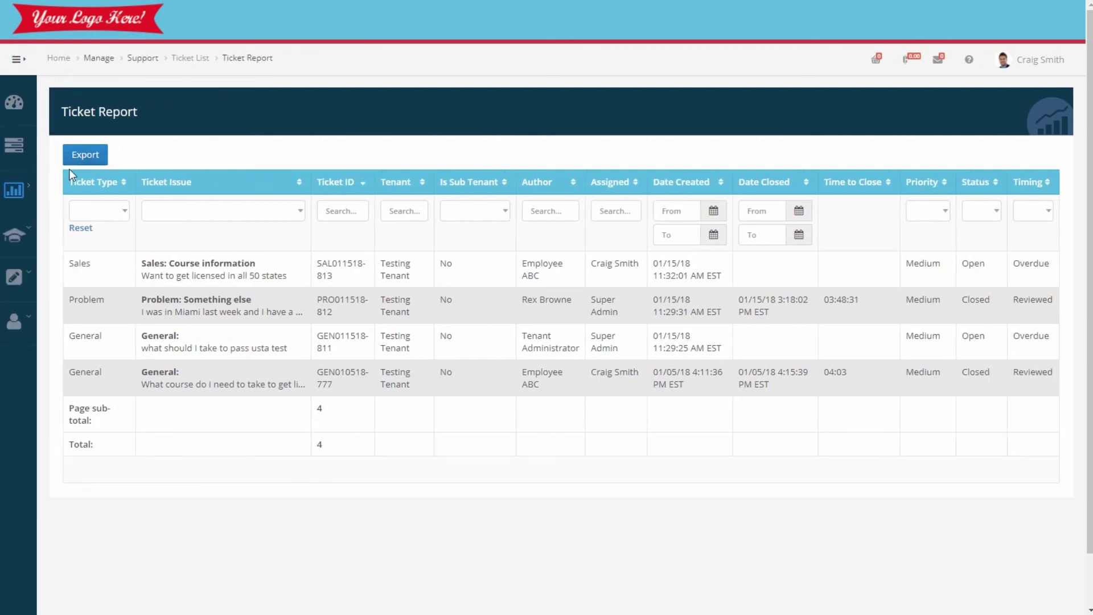